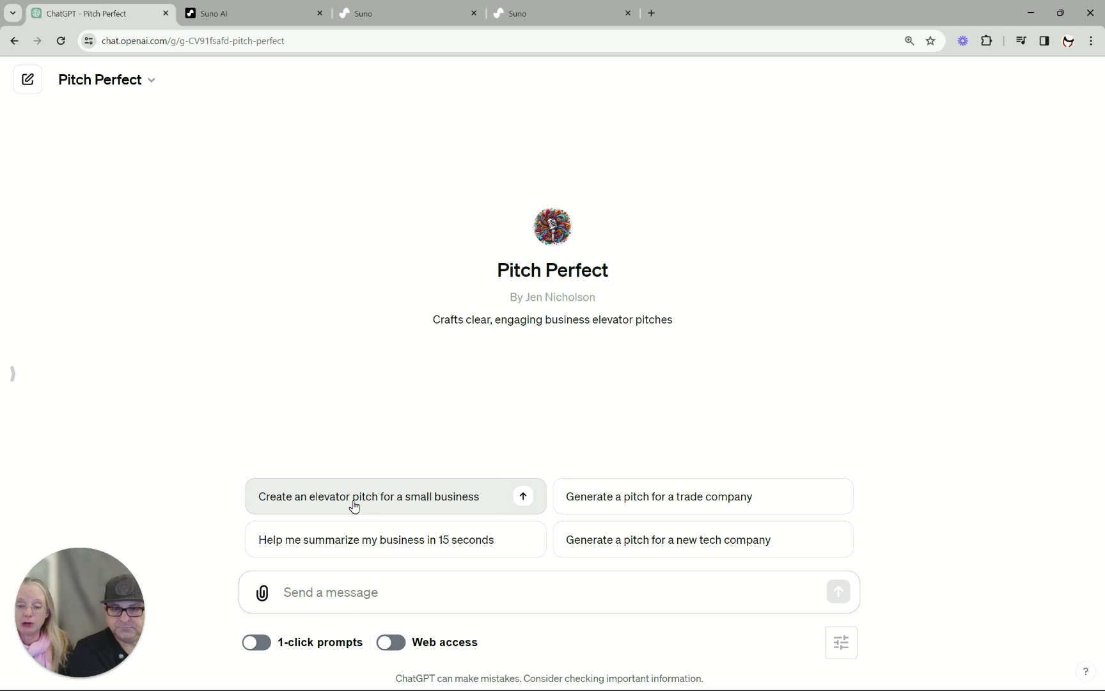
# Ask Pitch Perfect to help summarize the business in 15 seconds and give "sports club" as the business type
pyautogui.click(362, 538)
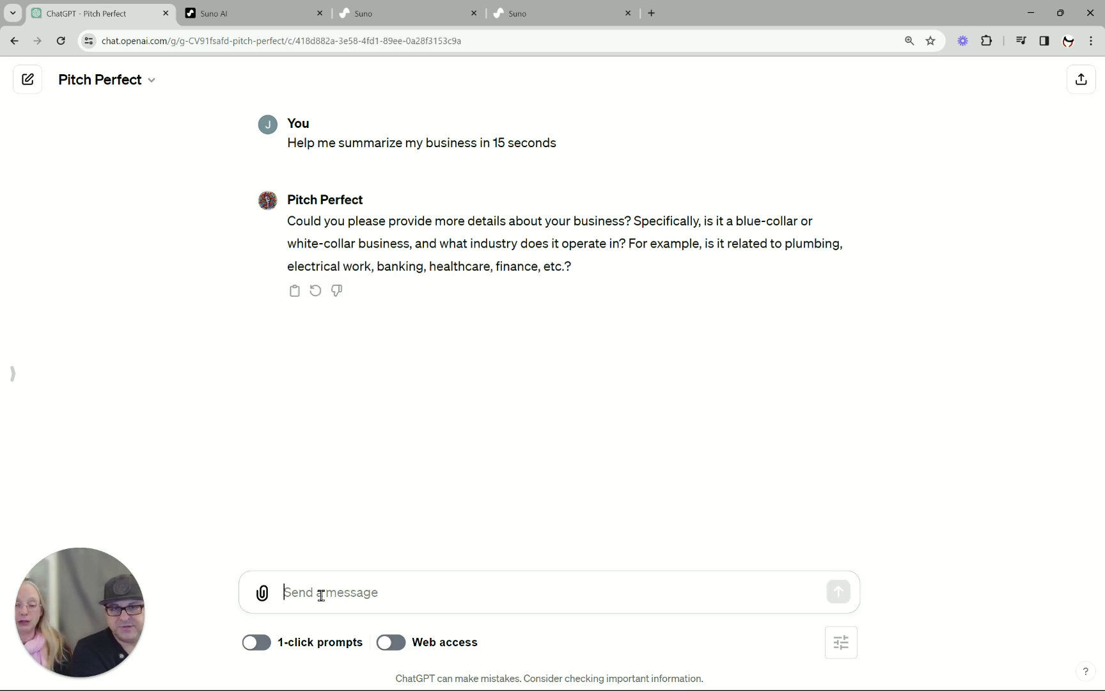
pyautogui.write('sport')
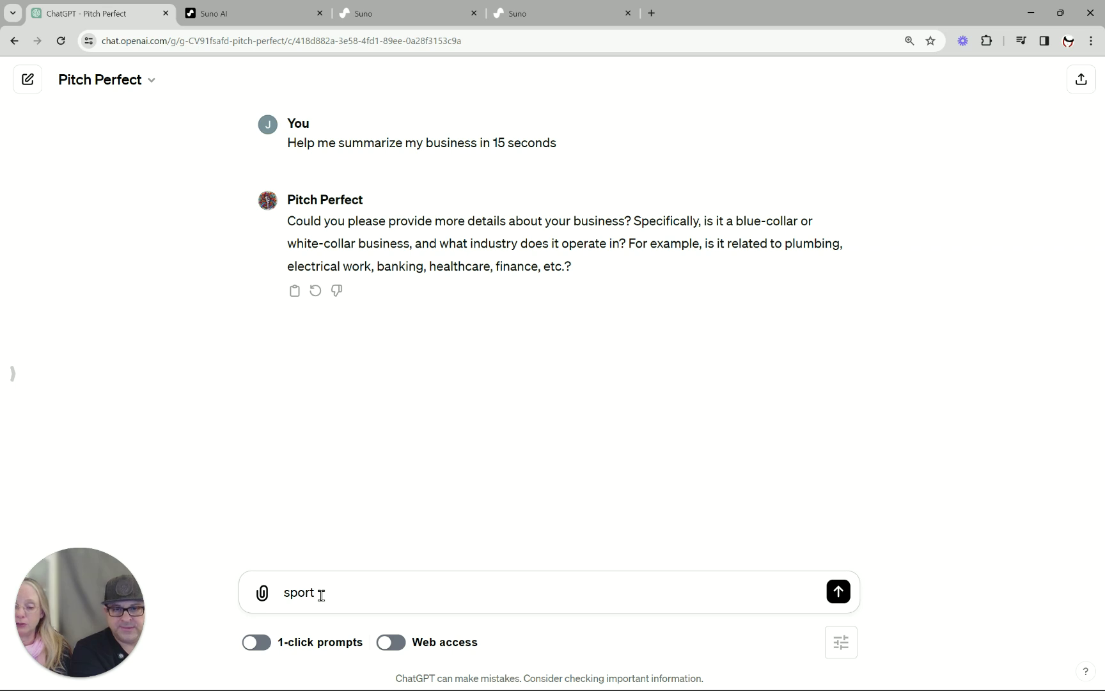
pyautogui.write('s club')
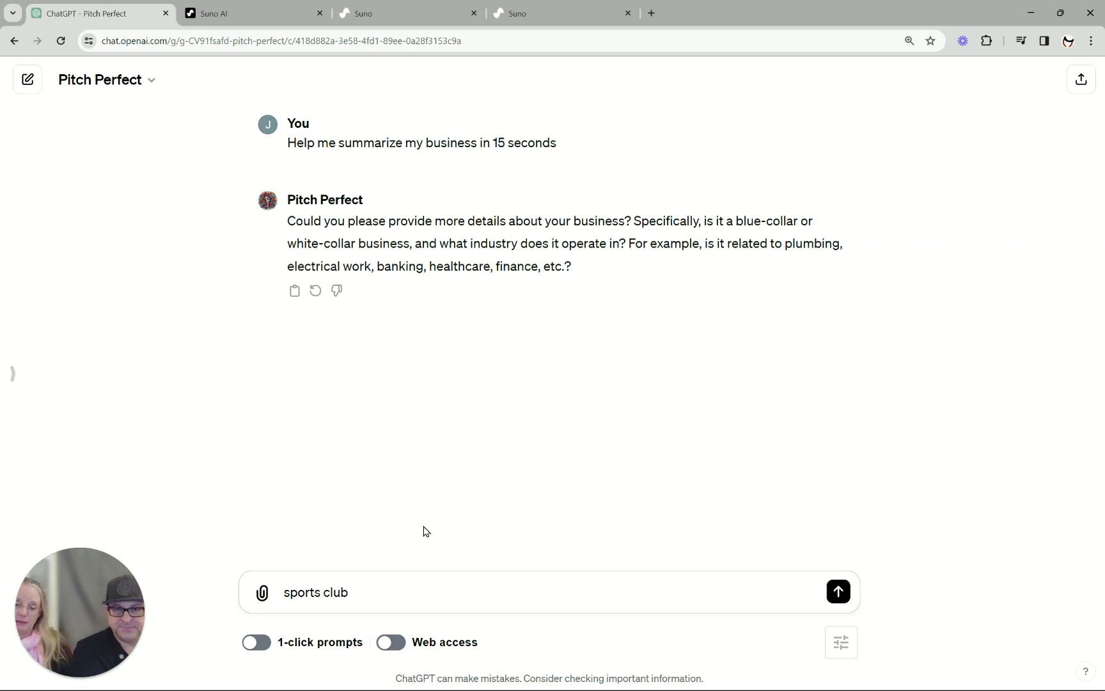
pyautogui.press('Return')
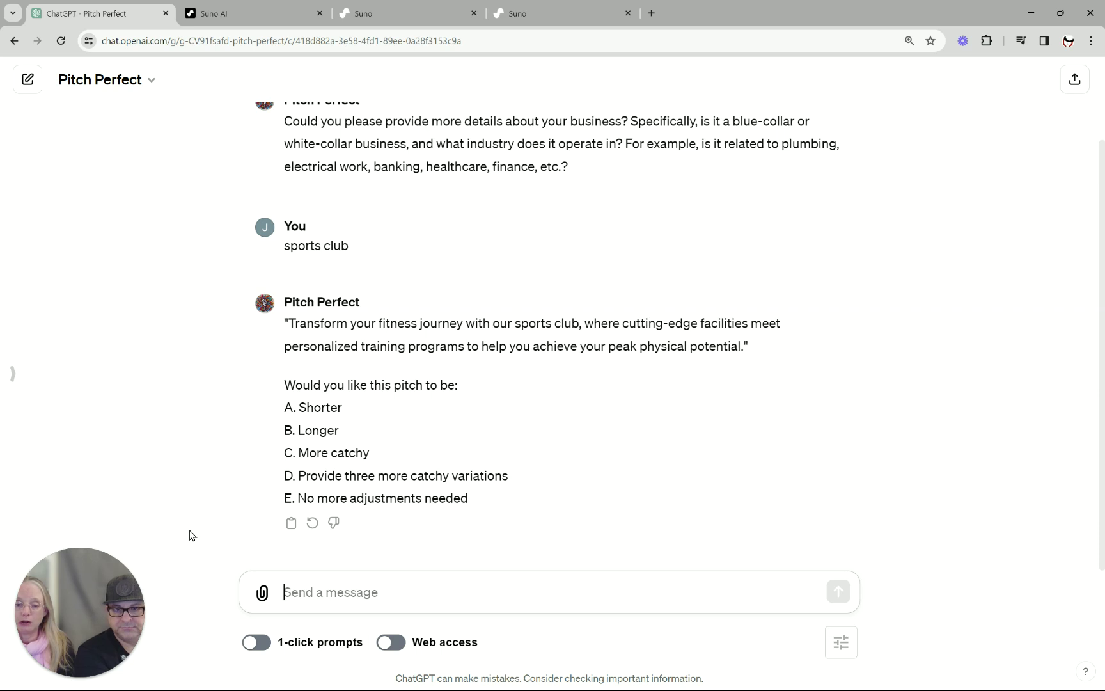
# Request a shorter sports club pitch with answer "a", followed by a more catchy one with "c"
pyautogui.write('a')
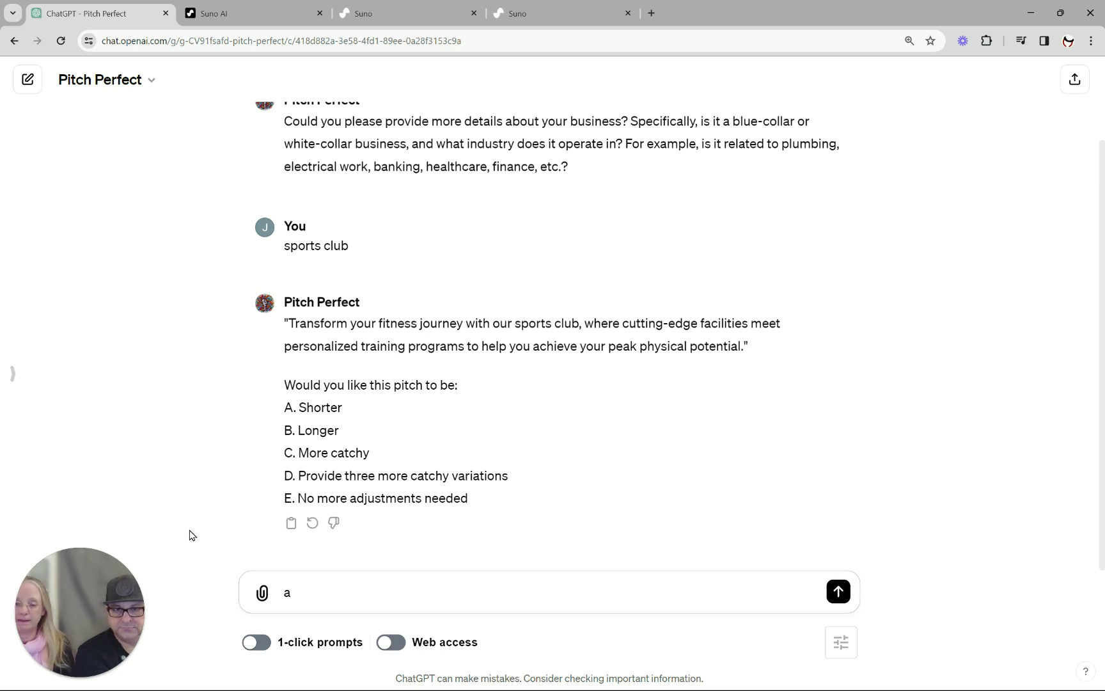
pyautogui.press('Return')
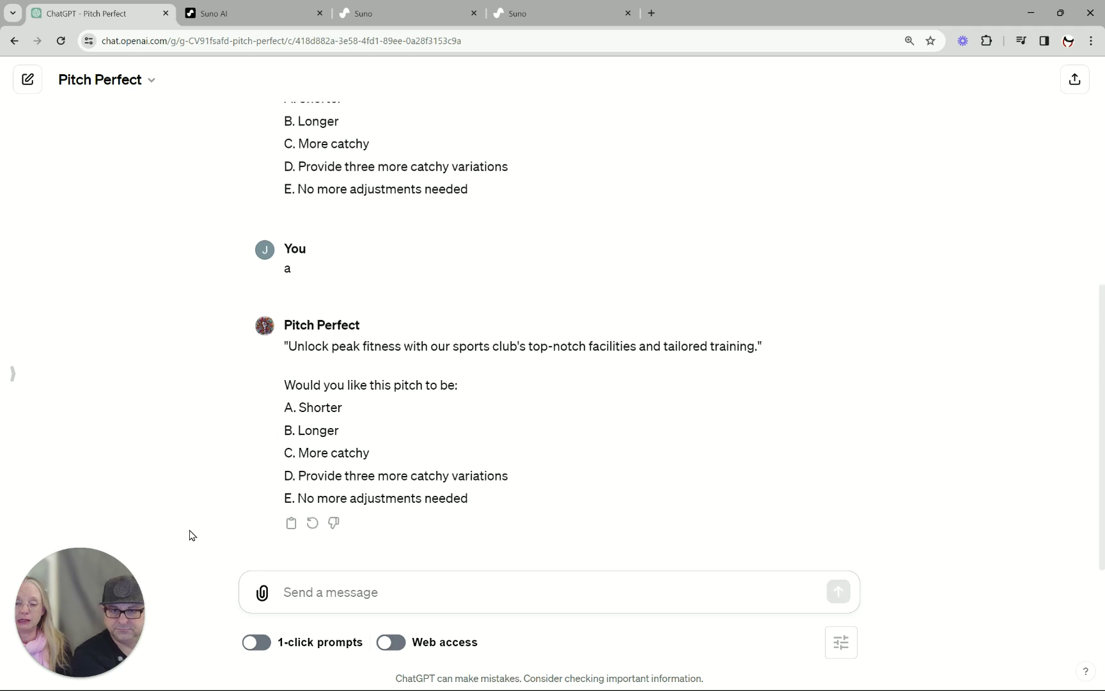
pyautogui.write('c')
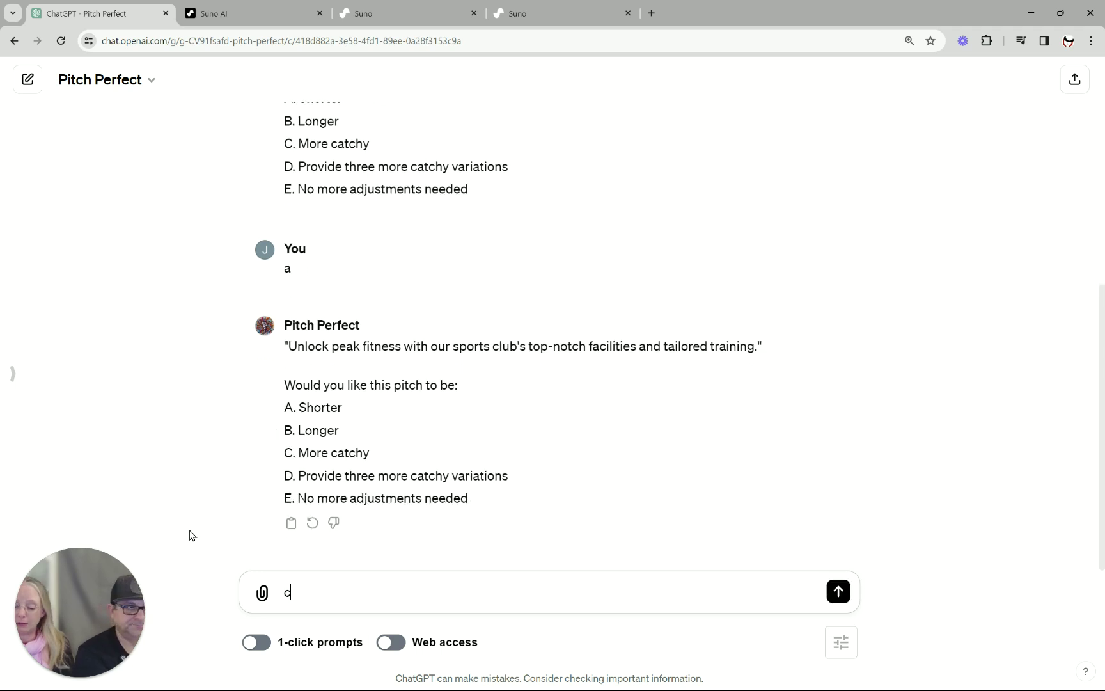
pyautogui.press('Return')
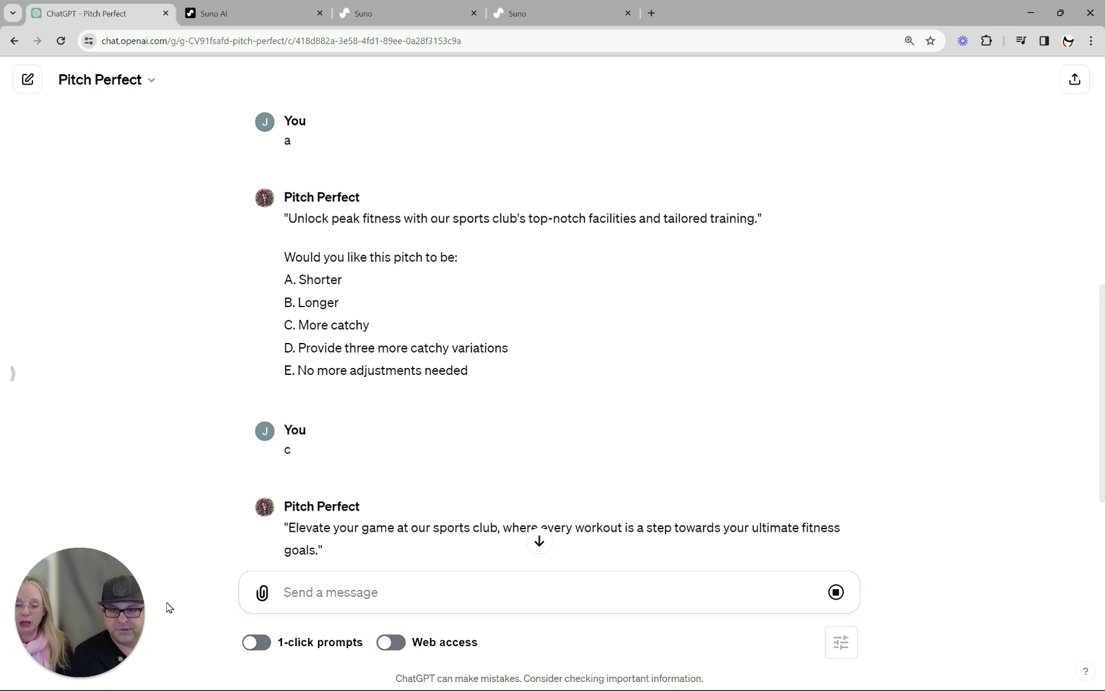
# Have the catchier pitch shortened once more with "a" and the shortened version made more catchy with "c"
pyautogui.scroll(-2, 148, 415)
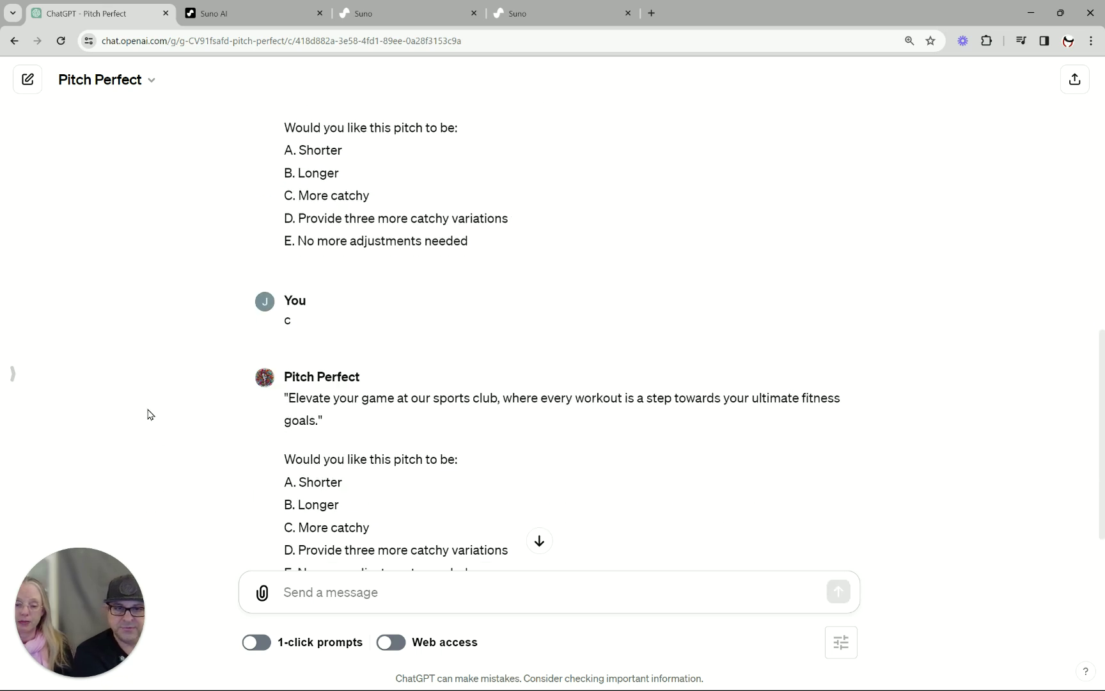
pyautogui.write('a')
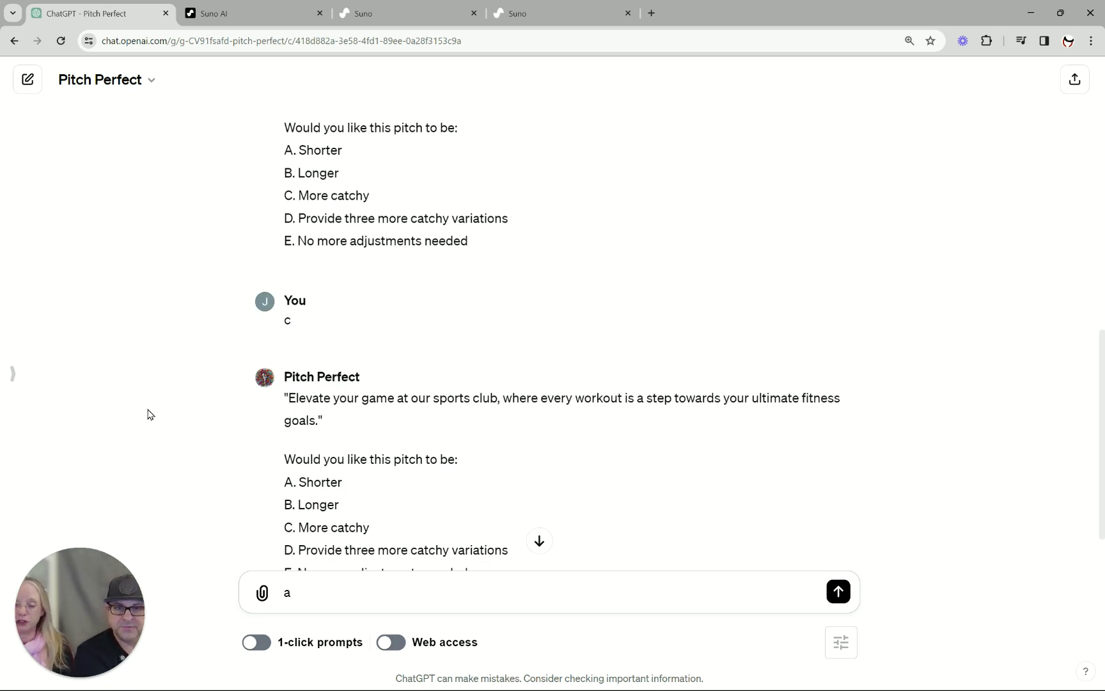
pyautogui.press('Return')
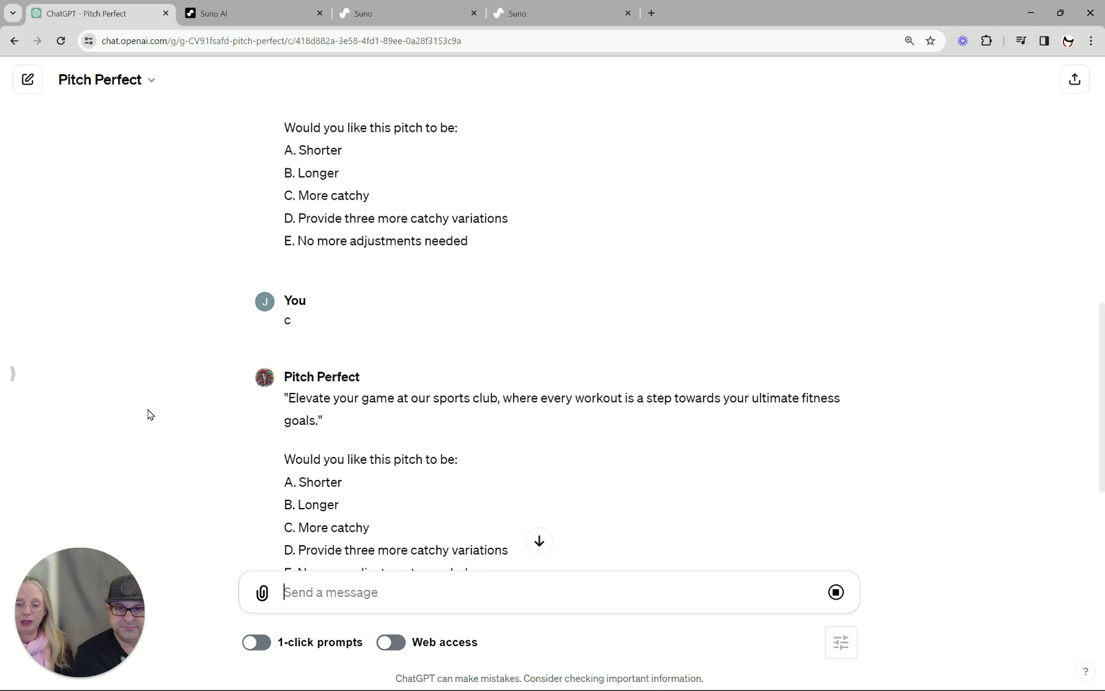
pyautogui.scroll(-3, 237, 426)
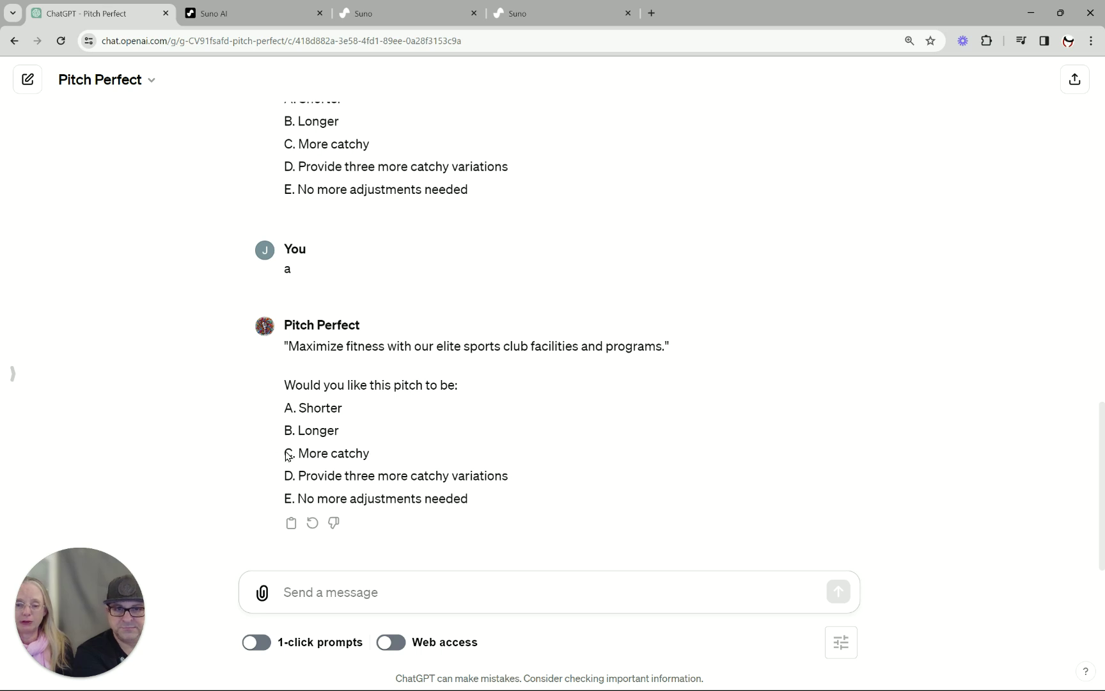
pyautogui.write('c')
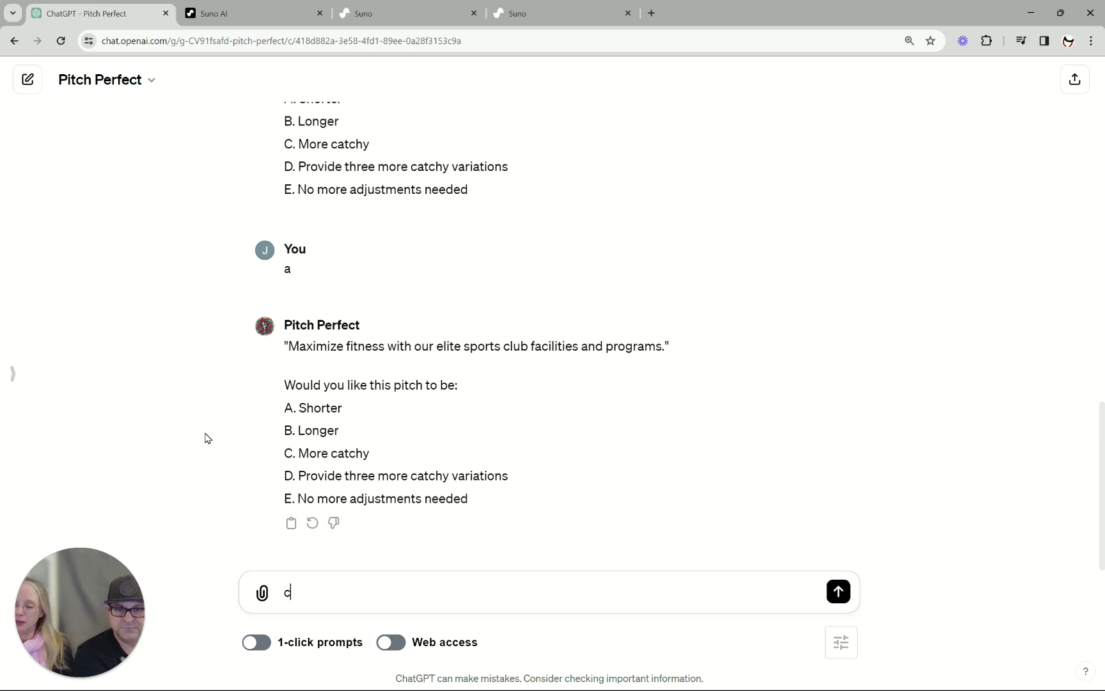
pyautogui.press('Return')
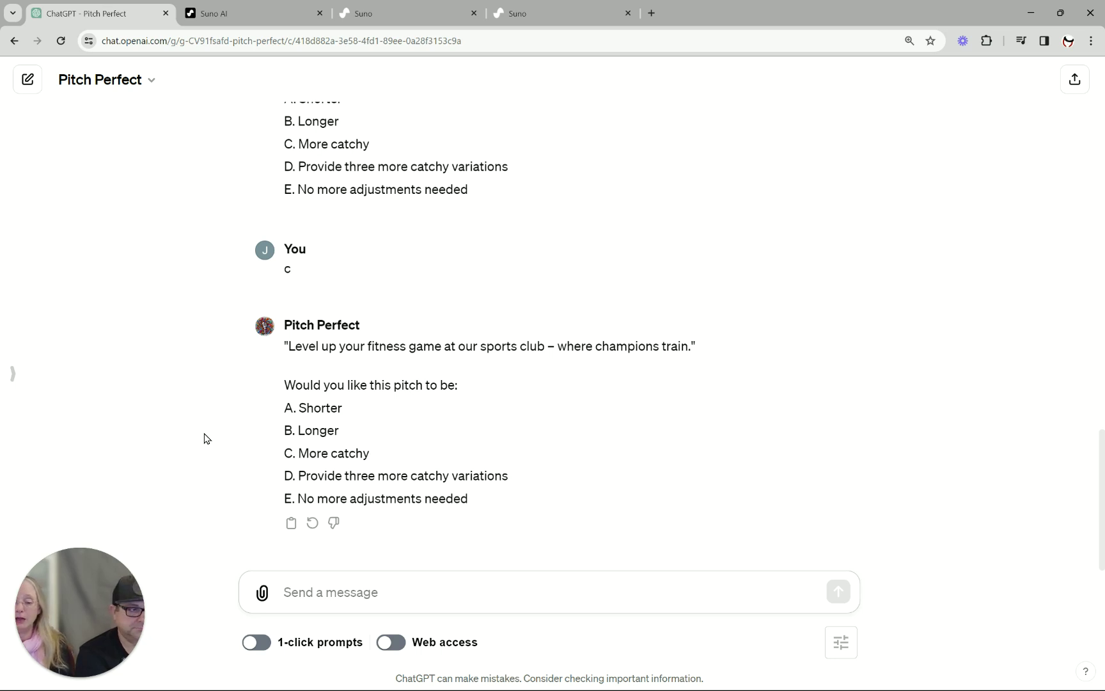
# Request three more catchy variations with "d" and select "Train like a pro, achieve like a champion" in the first one
pyautogui.write('d')
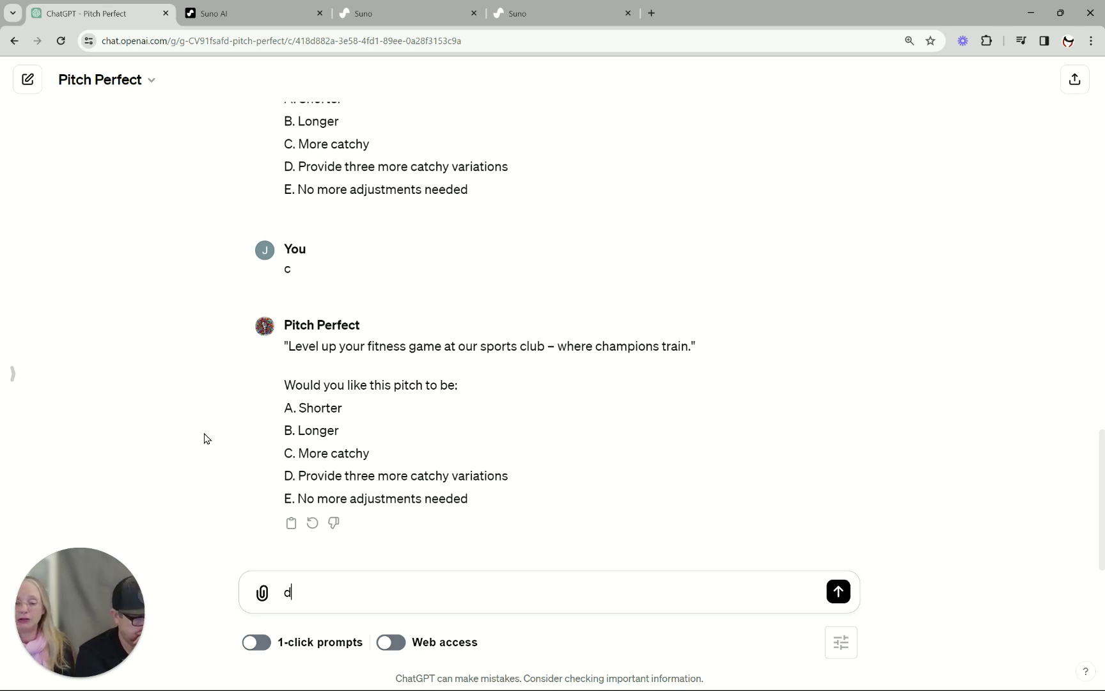
pyautogui.press('Return')
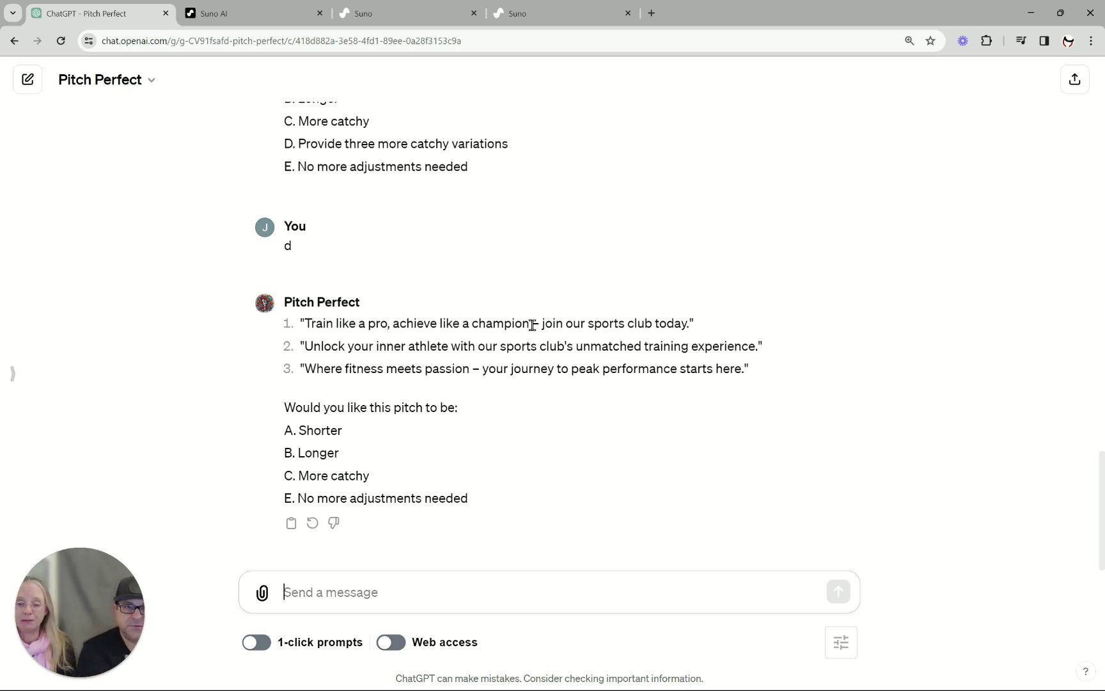
pyautogui.moveTo(533, 325); pyautogui.dragTo(310, 326)
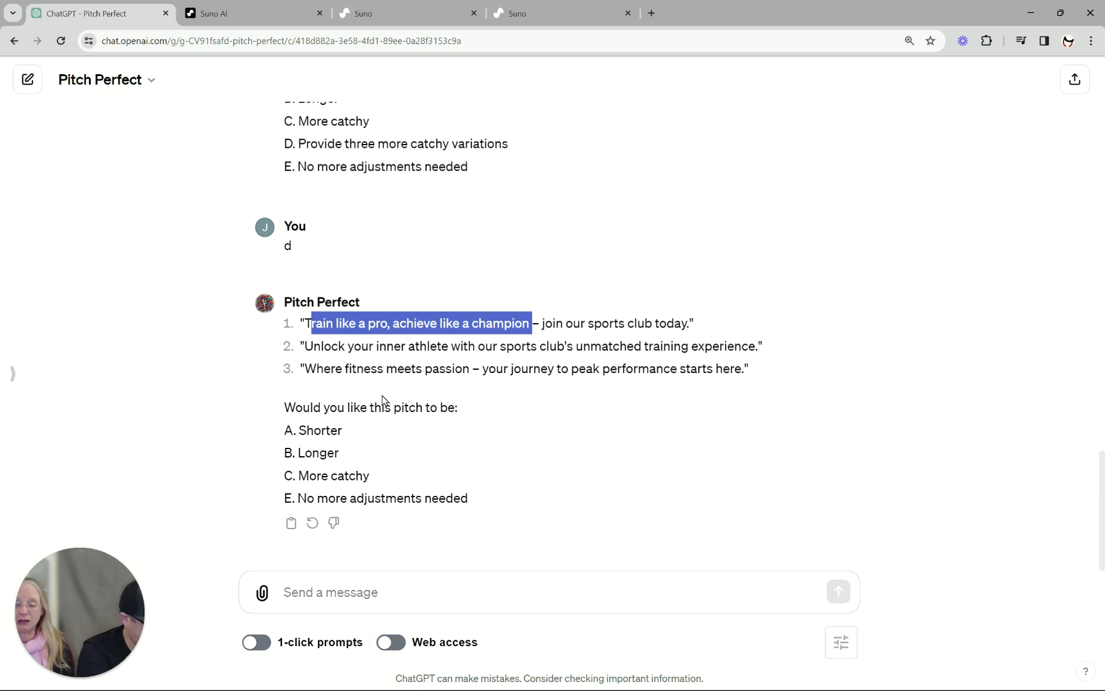
pyautogui.hotkey('shift', 'Left')
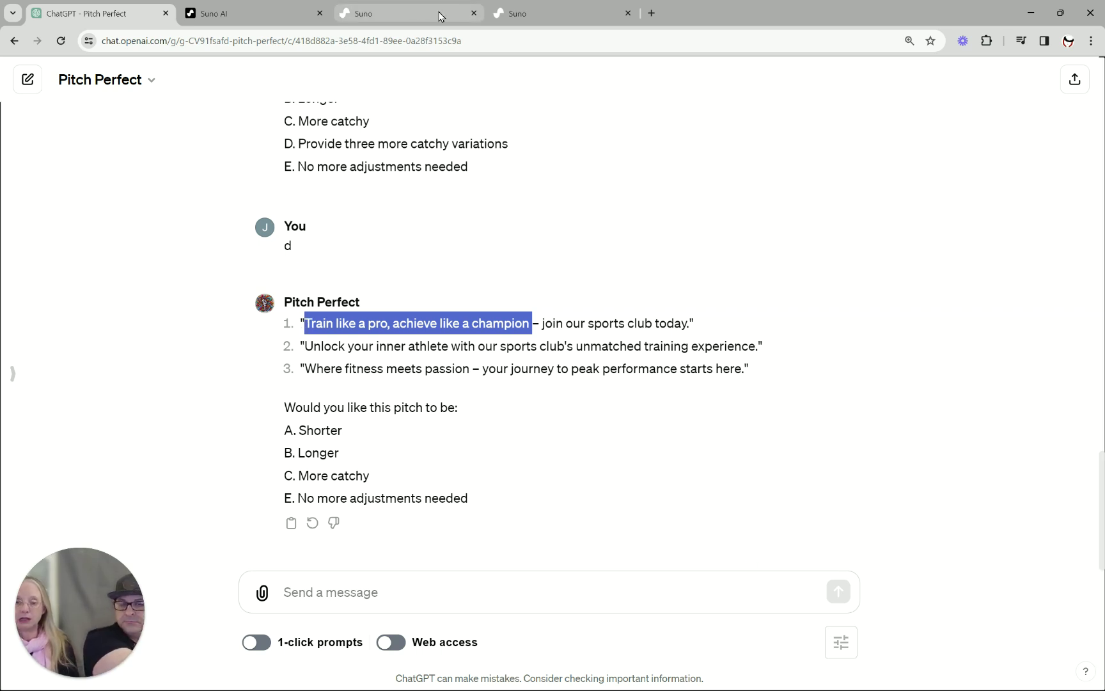
# Switch to Suno and go from its home page through "Make a song" to the Create page
pyautogui.click(399, 16)
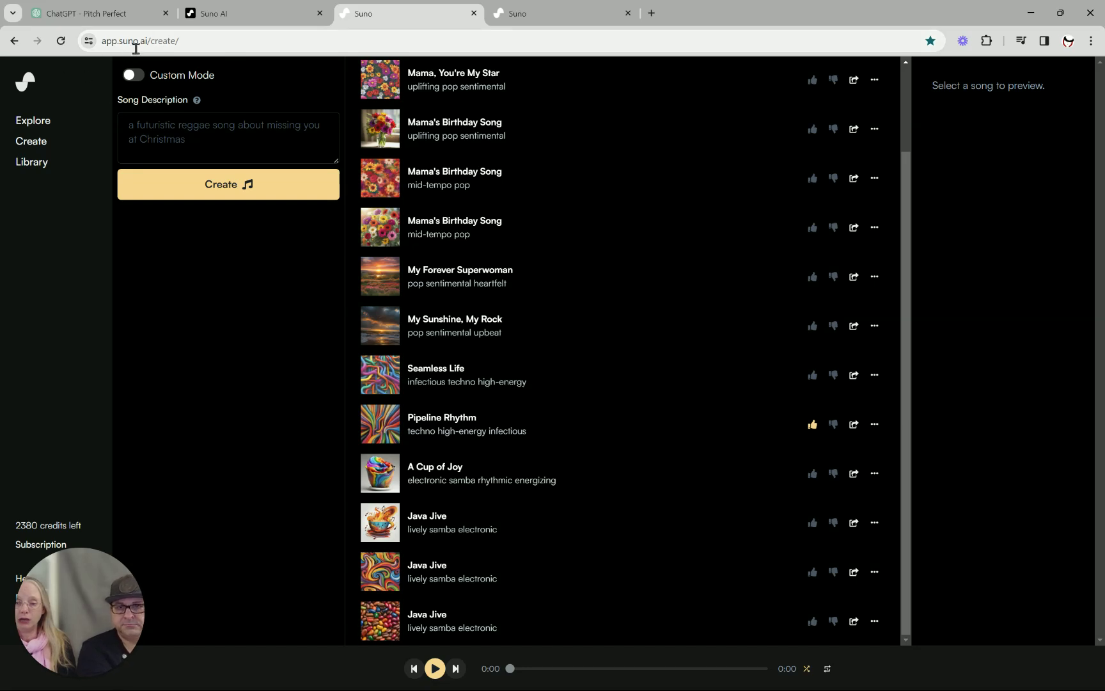
pyautogui.click(210, 158)
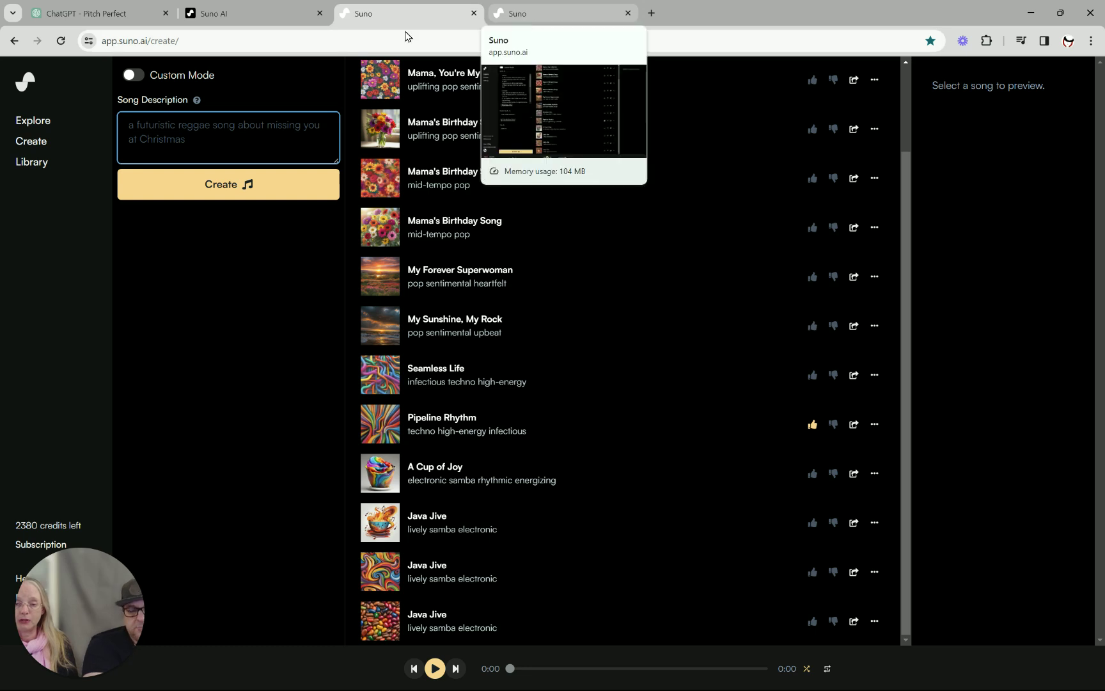
pyautogui.click(263, 19)
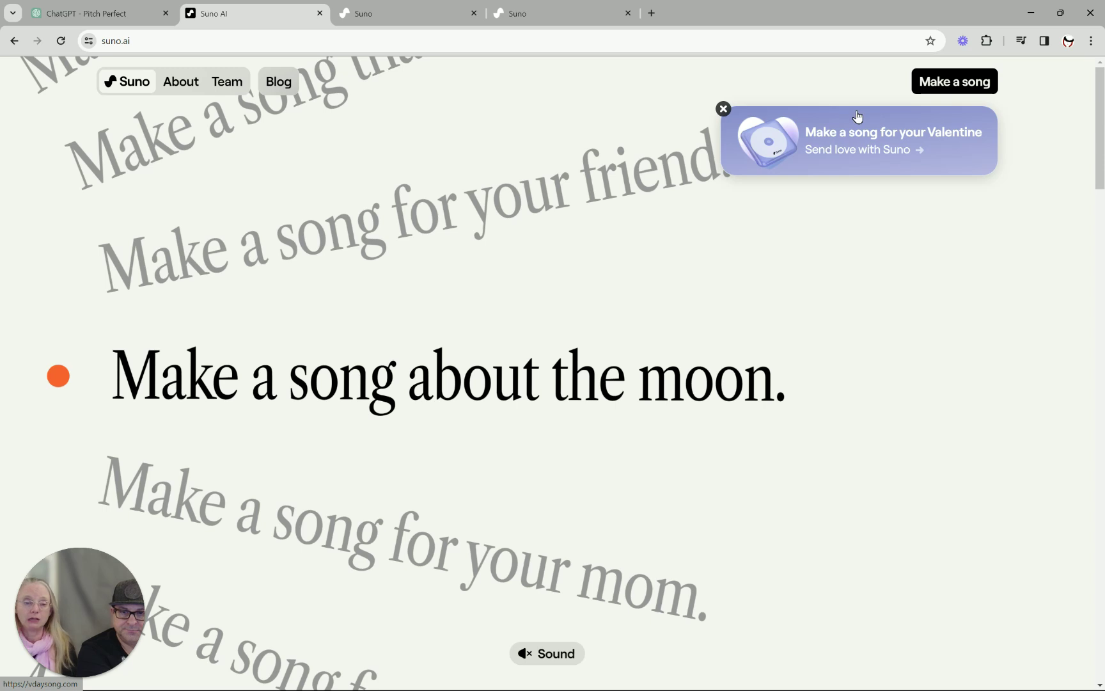
pyautogui.click(945, 84)
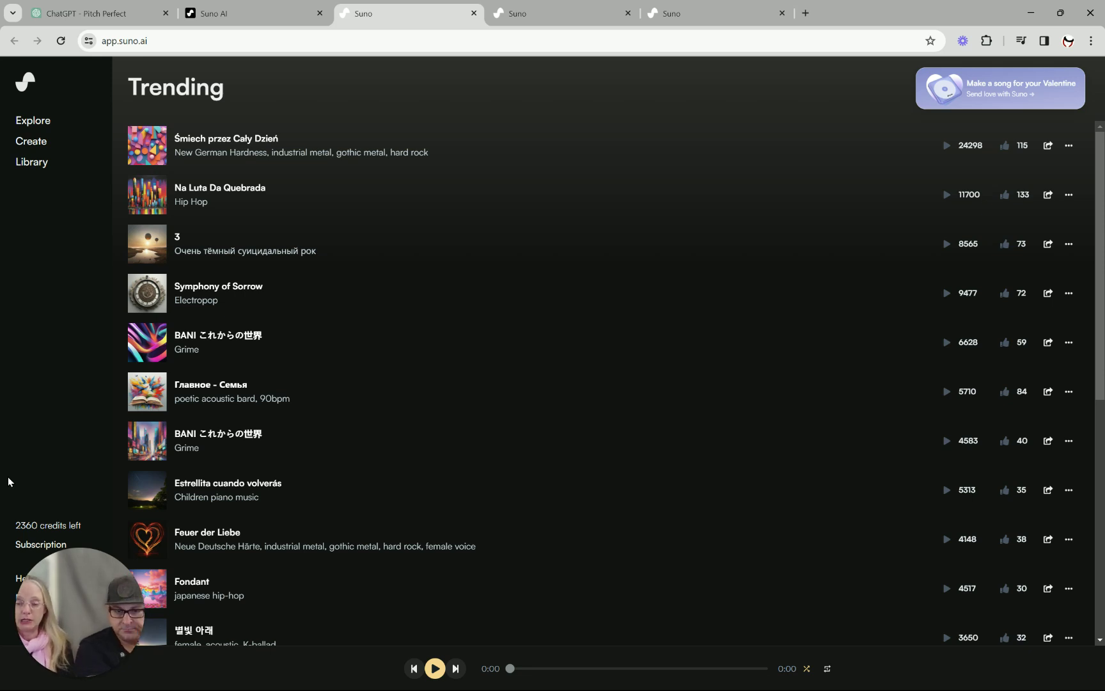
pyautogui.click(31, 142)
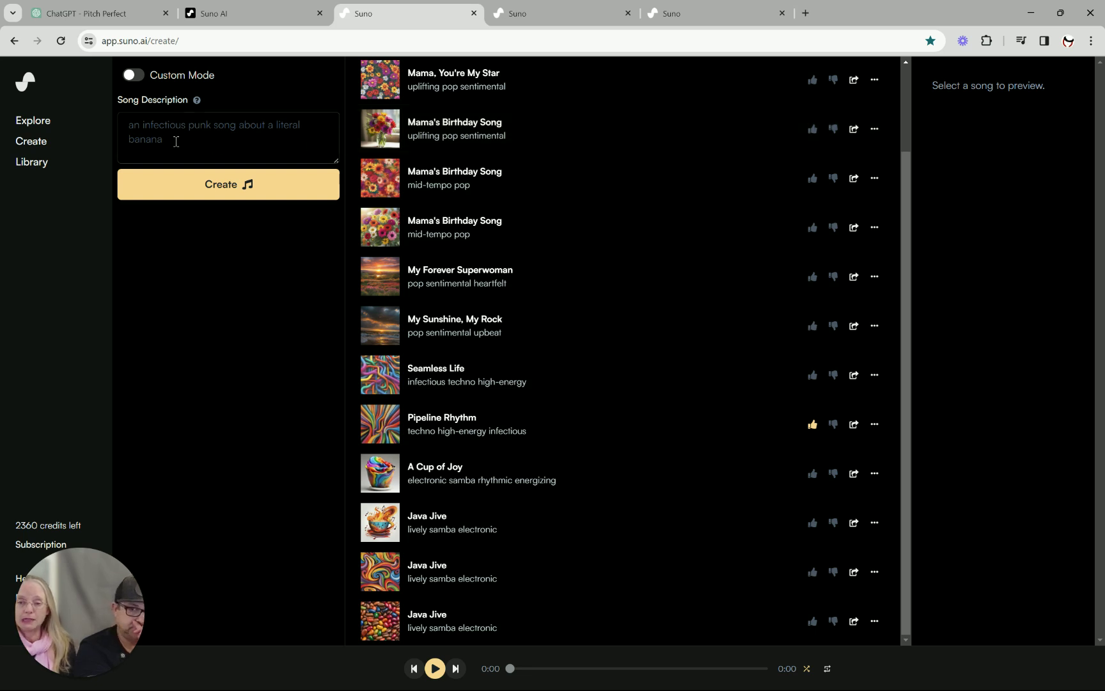
# Enable Custom Mode for the song, check the selected pitch line in ChatGPT and return to Suno's Create page
pyautogui.click(133, 78)
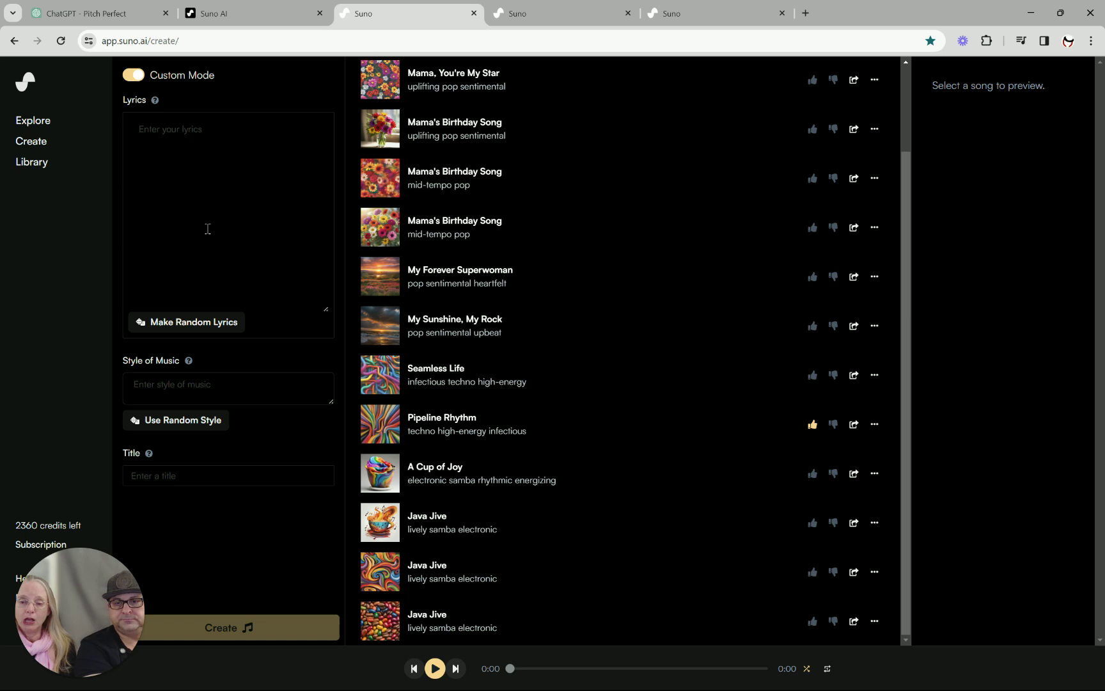
pyautogui.click(72, 24)
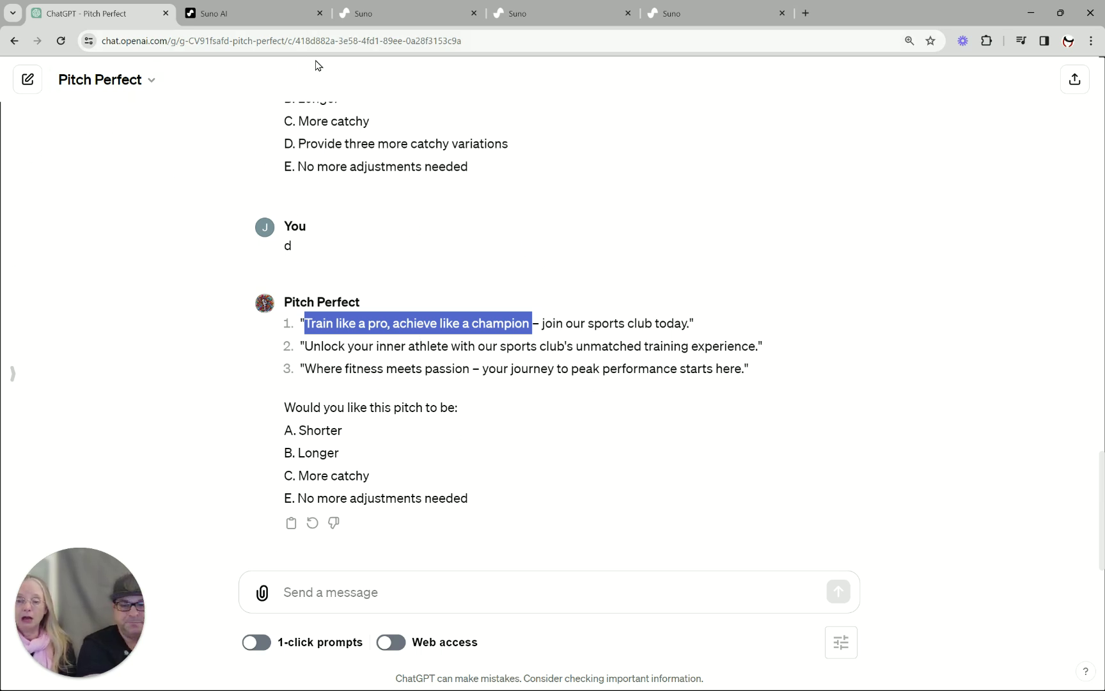
pyautogui.click(378, 21)
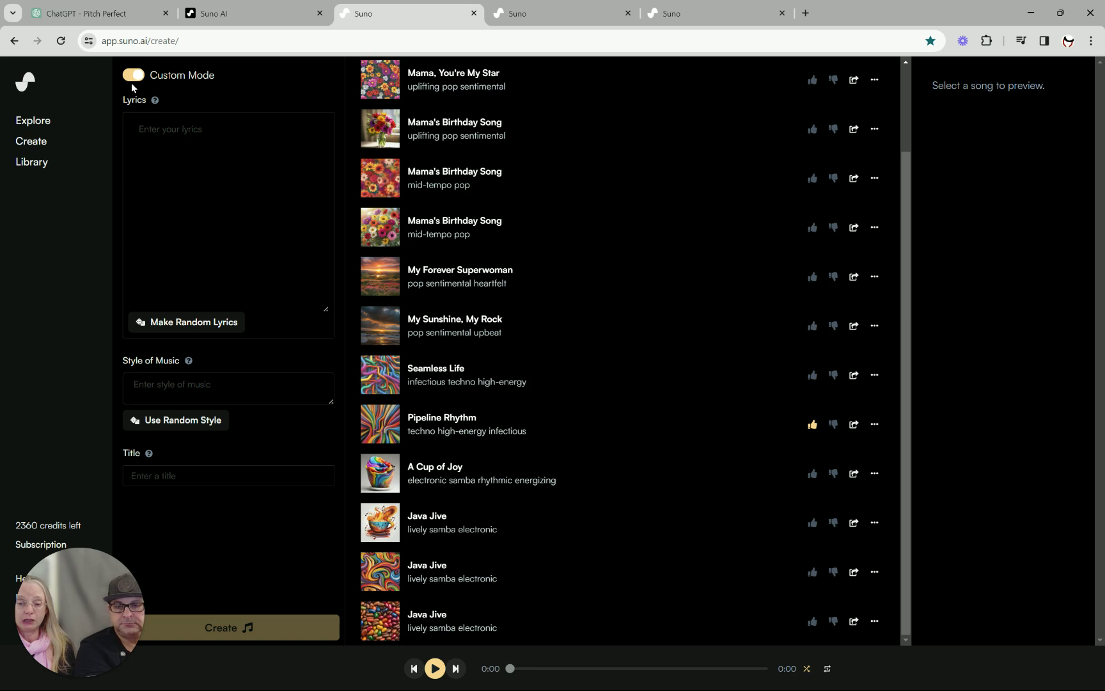
# Cycle through random music styles until "infectious funk" is set, and copy that style text
pyautogui.click(192, 421)
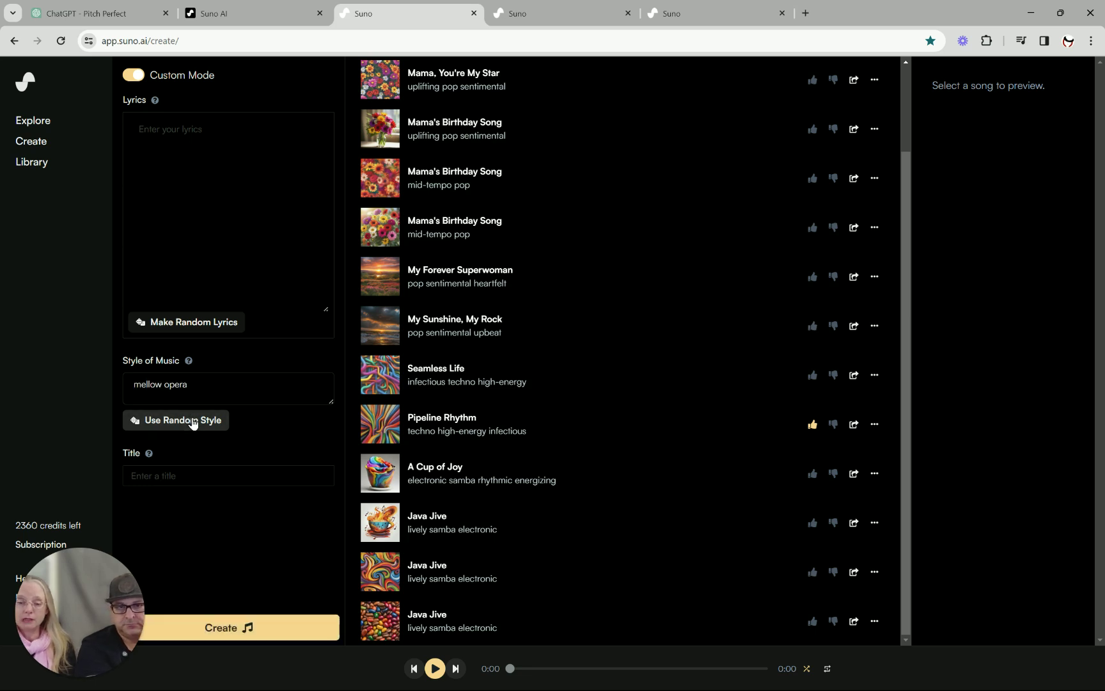
pyautogui.click(192, 421)
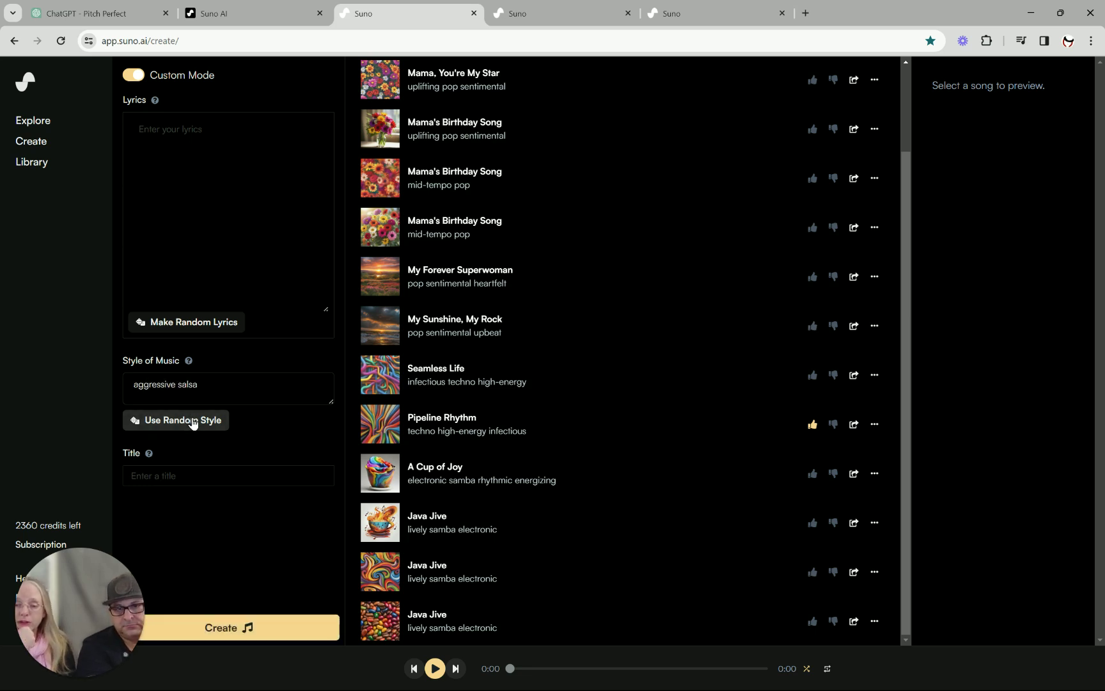
pyautogui.click(192, 421)
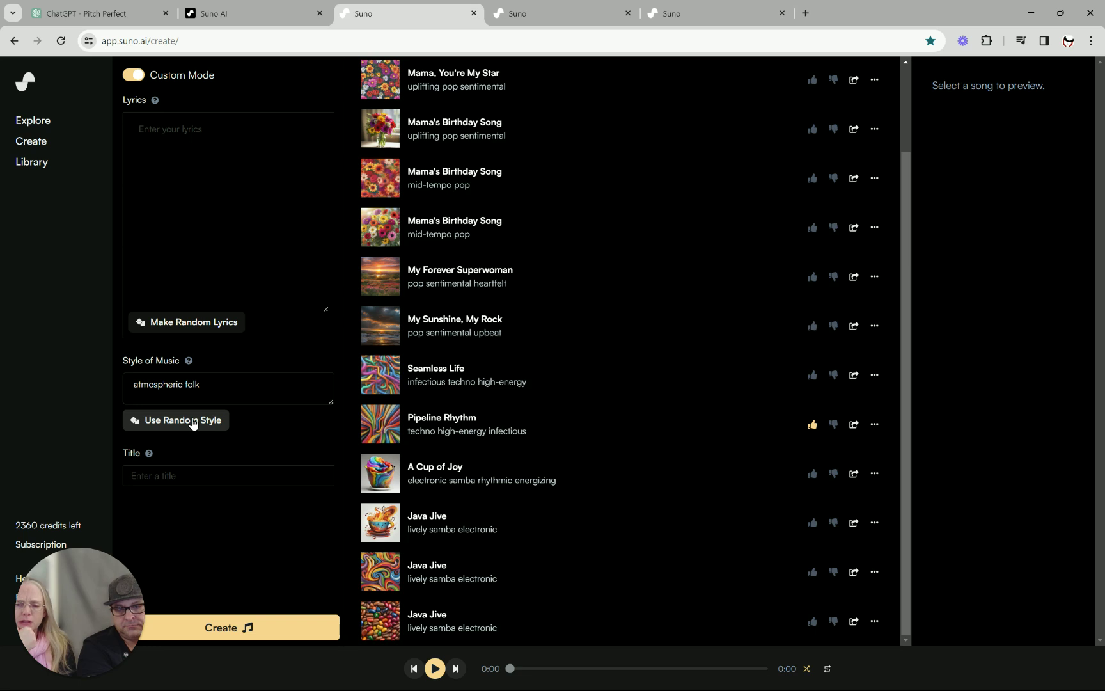
pyautogui.click(192, 422)
pyautogui.click(193, 422)
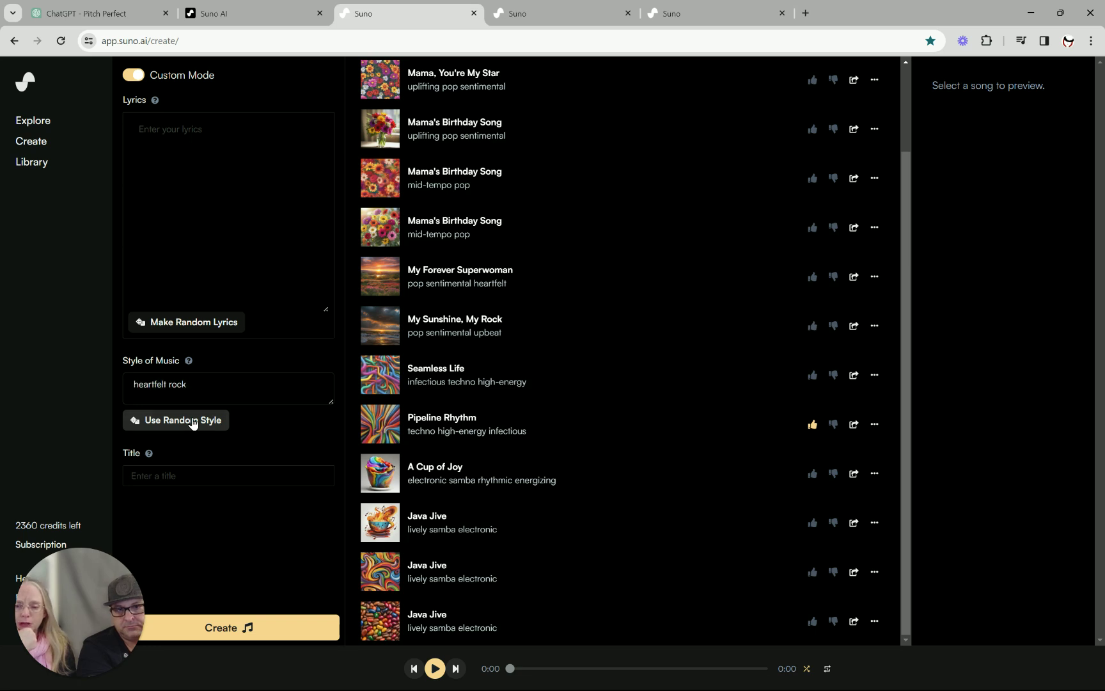
pyautogui.click(192, 422)
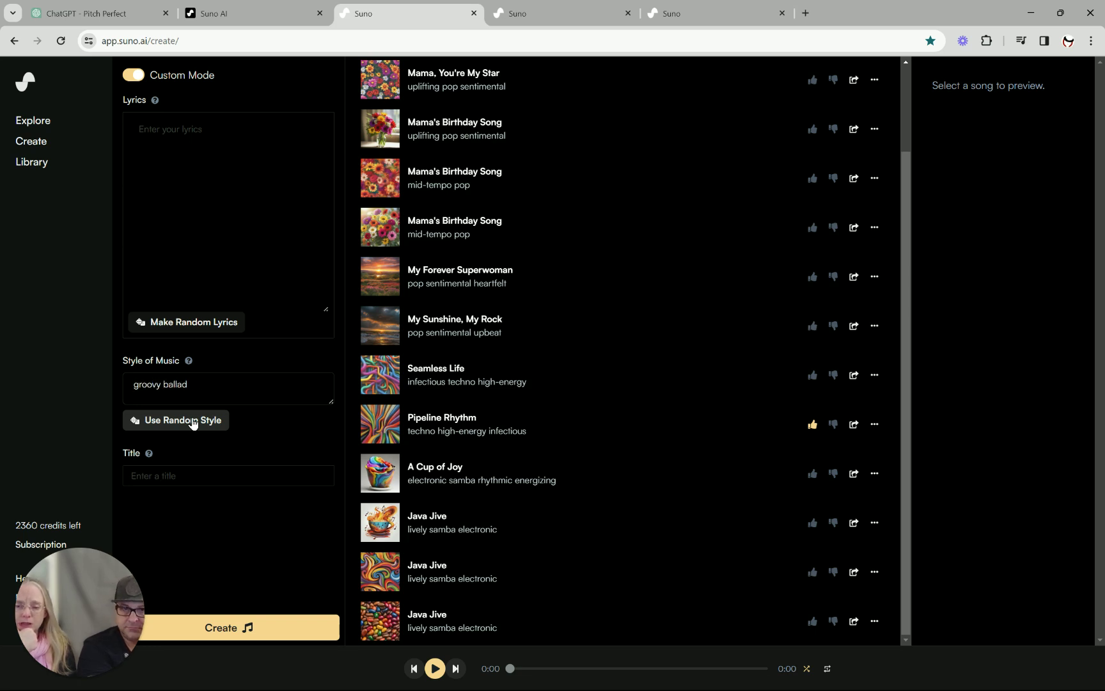
pyautogui.click(193, 423)
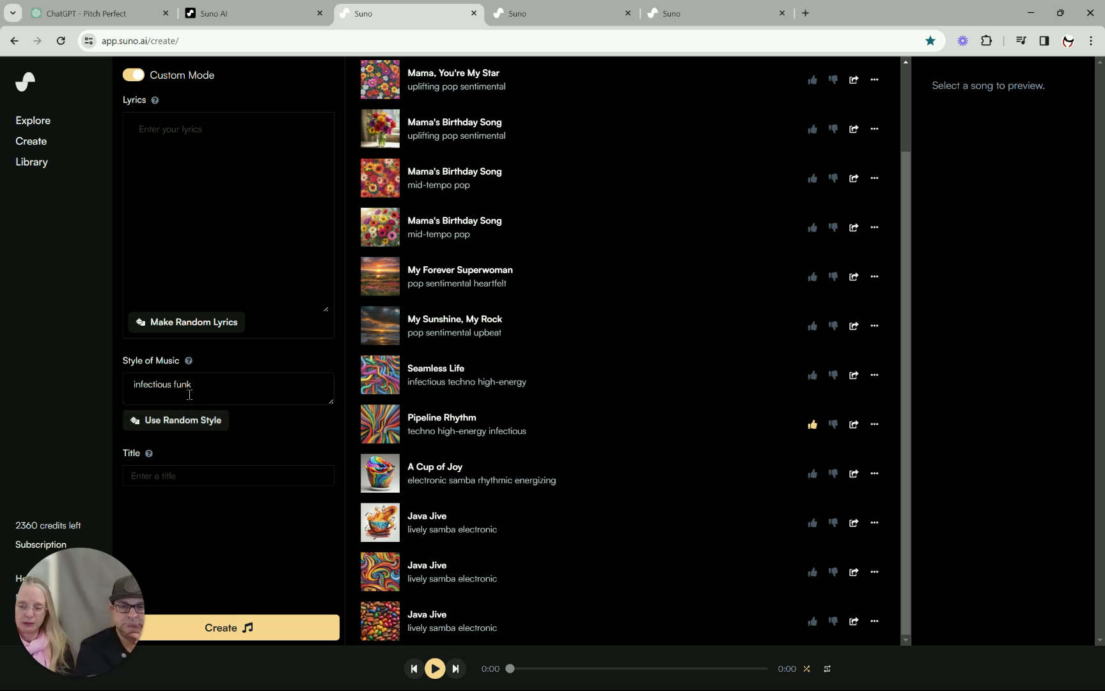
pyautogui.moveTo(192, 389); pyautogui.dragTo(124, 389)
pyautogui.hotkey('ctrl', 'c')
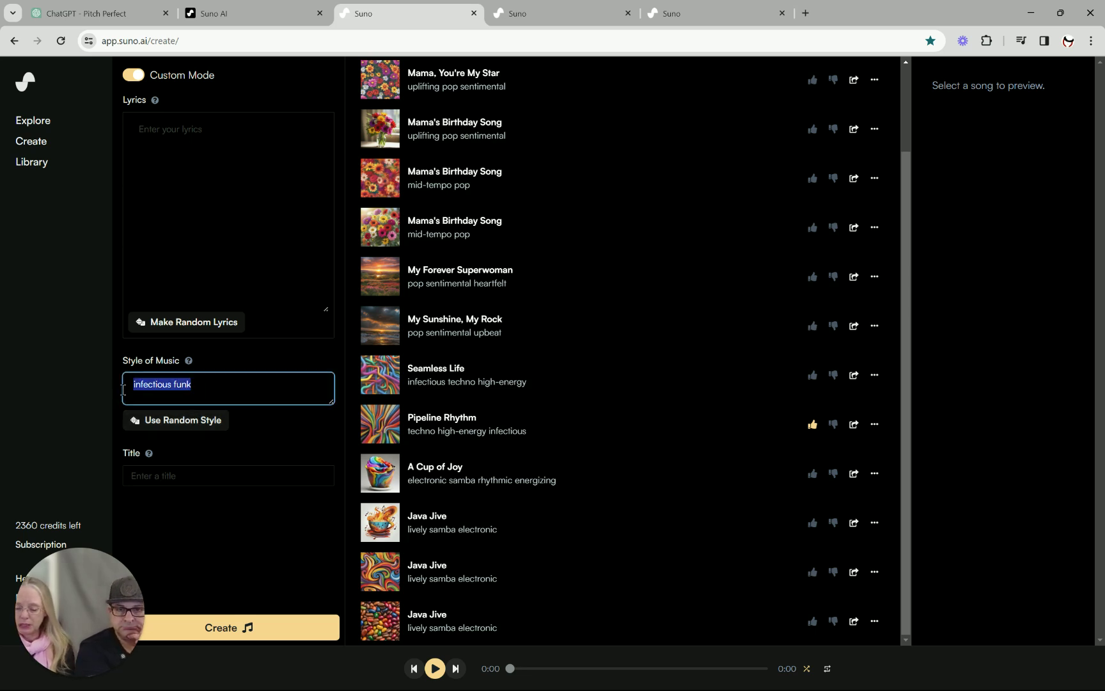
# Turn off Custom Mode and start the song description with "infectious funk song with the hook", reusing the copied style text
pyautogui.click(135, 79)
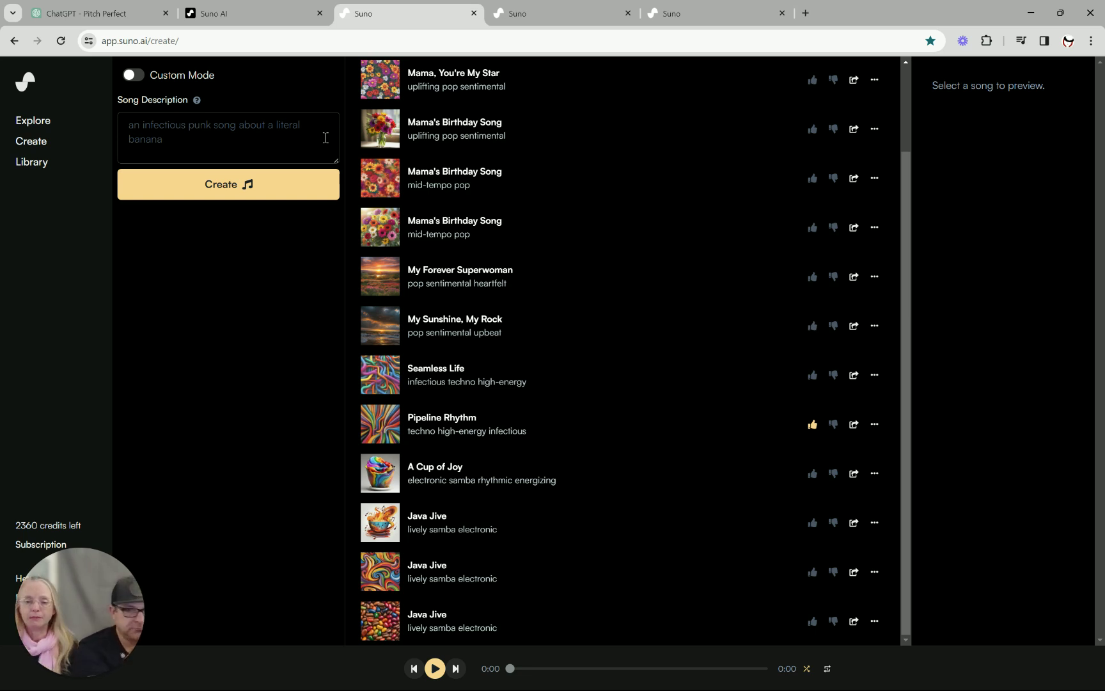
pyautogui.click(193, 134)
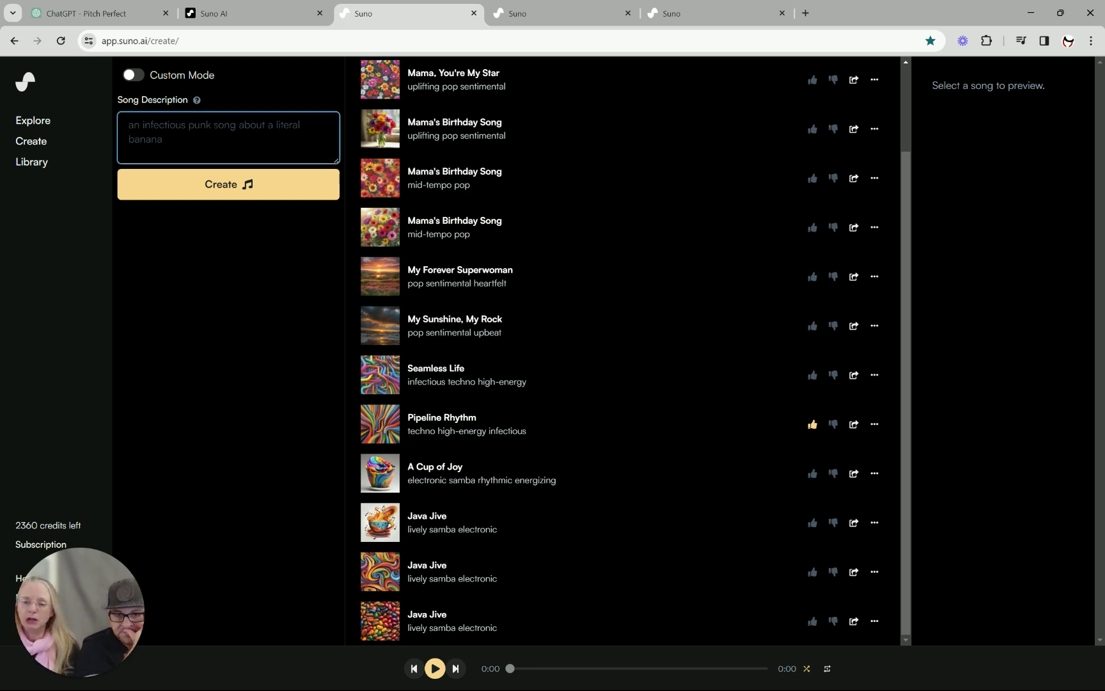
pyautogui.hotkey('ctrl', 'v')
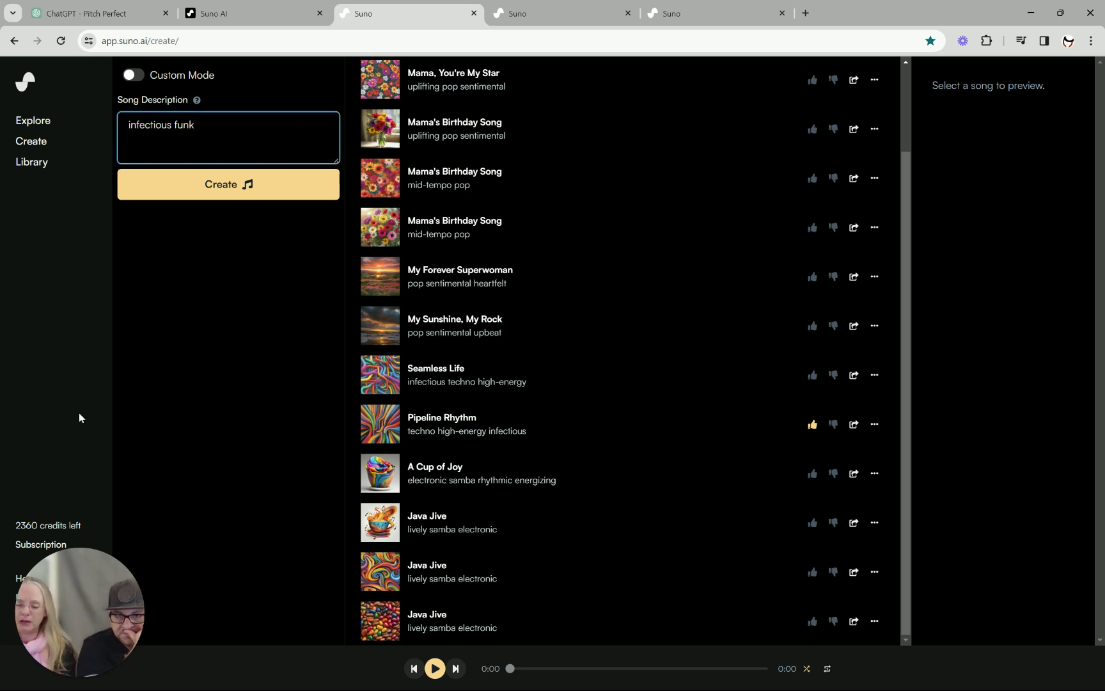
pyautogui.write('song ')
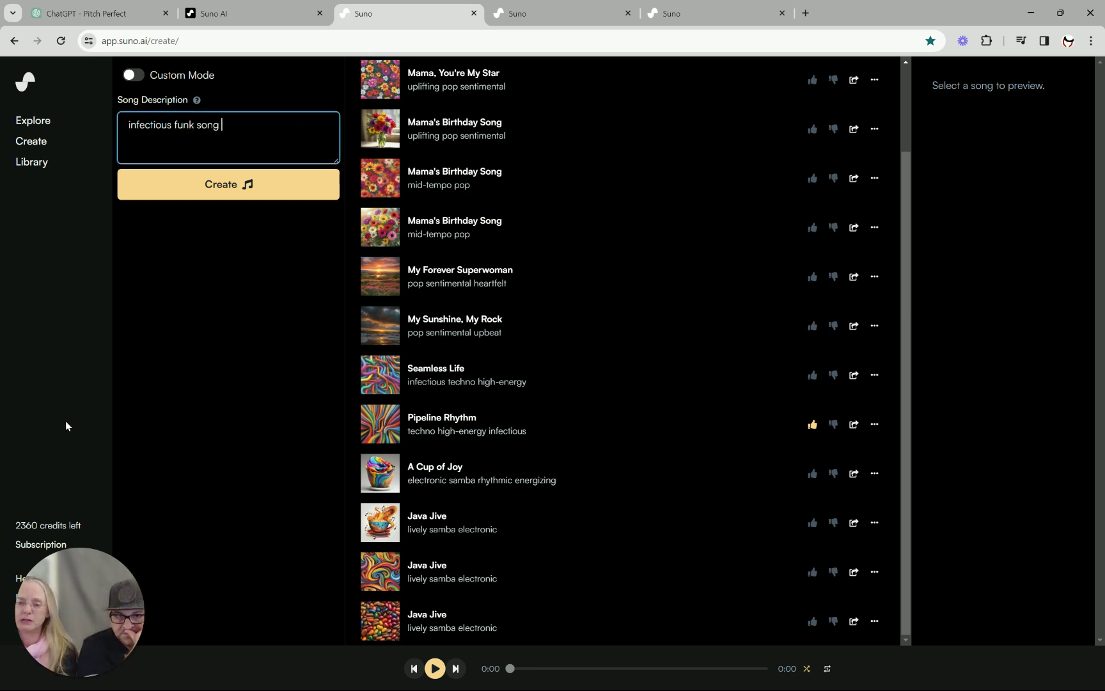
pyautogui.write('with the')
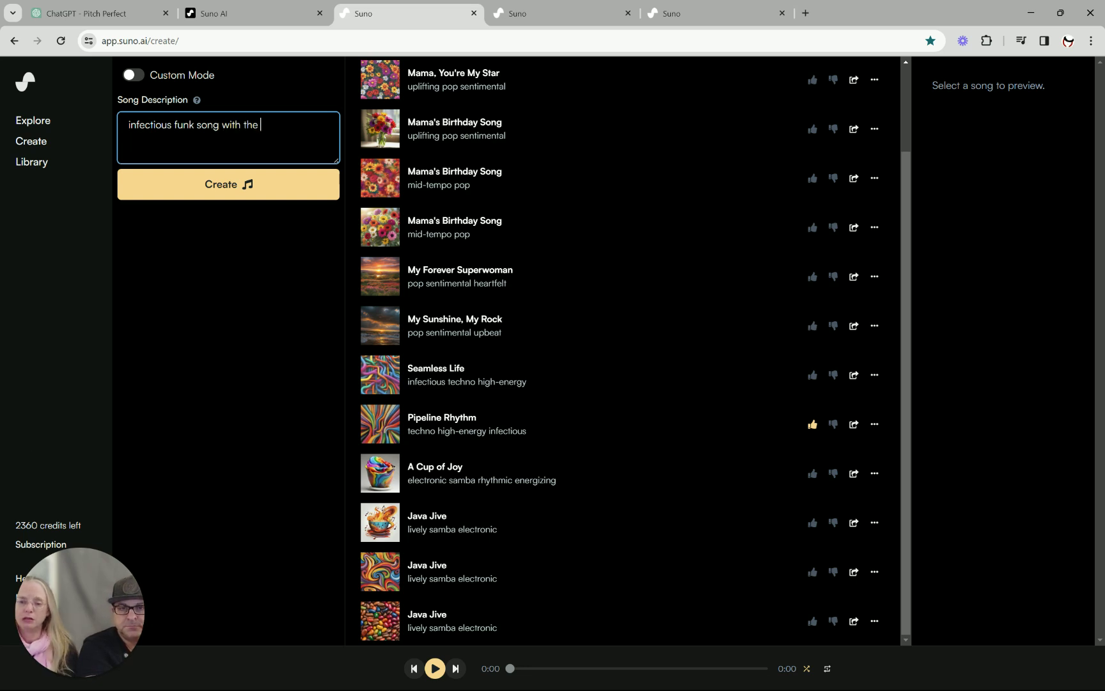
pyautogui.write(' hook')
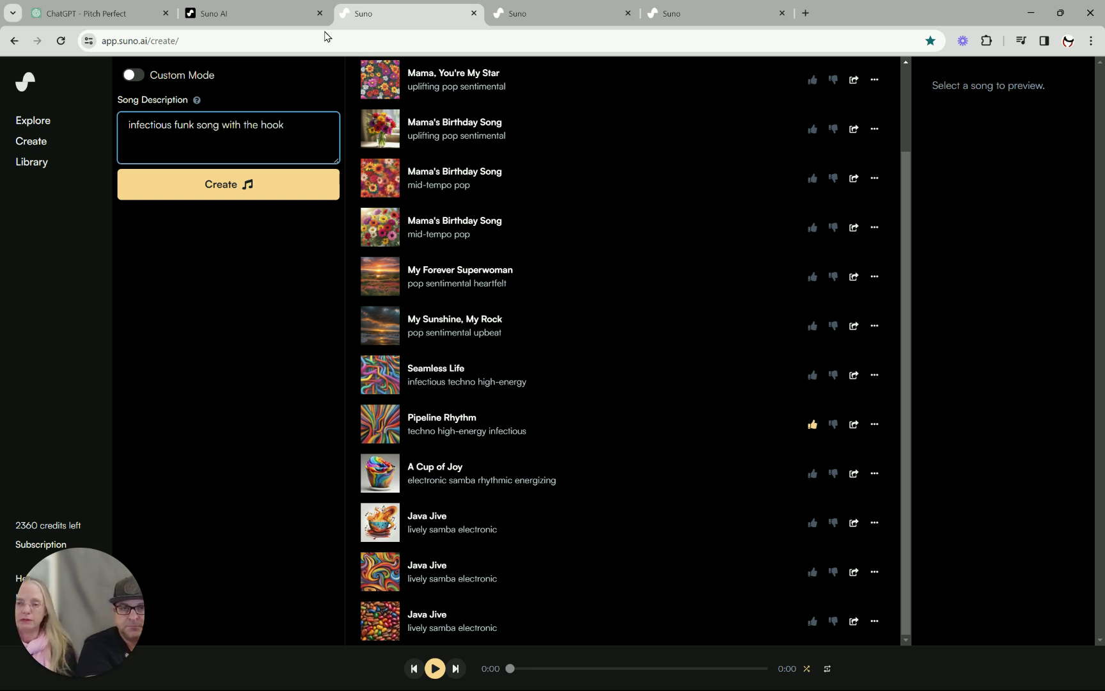
# Copy the selected ChatGPT pitch line, reword the description to "with the following hook: Train like a pro, achieve like a champion" and generate the song
pyautogui.click(66, 13)
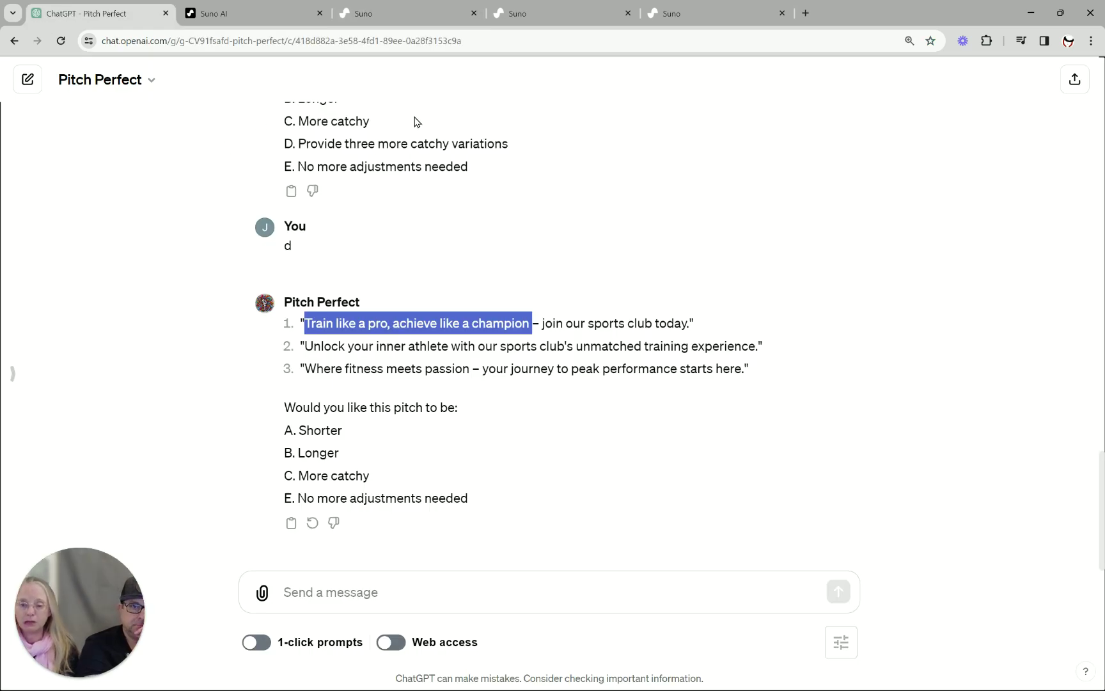
pyautogui.click(410, 19)
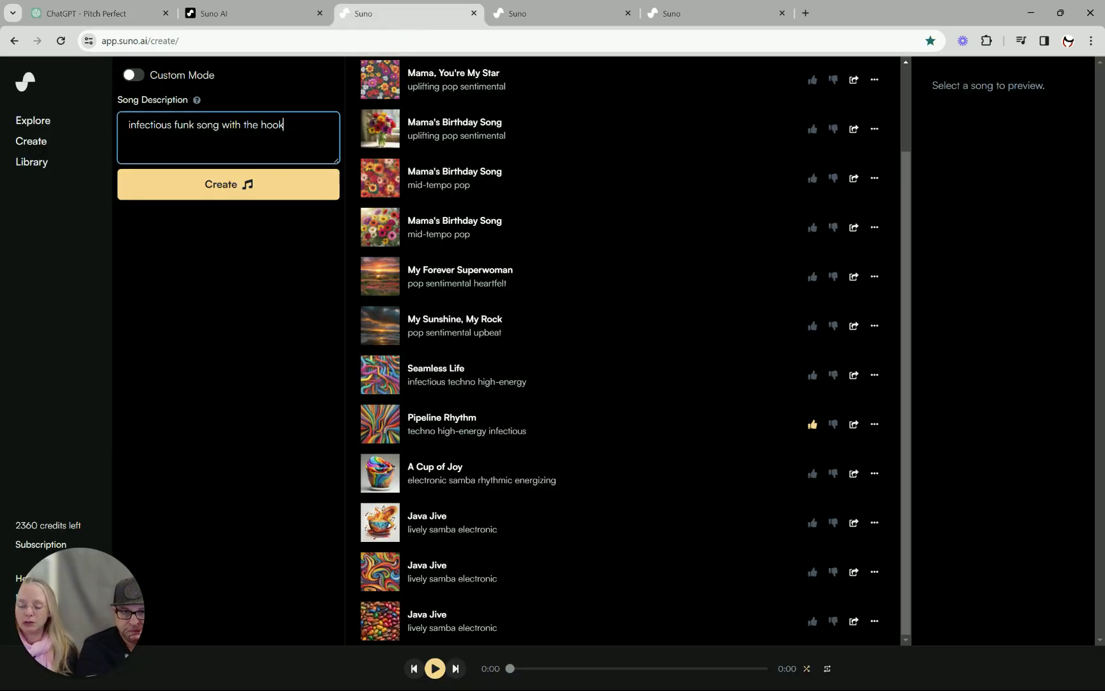
pyautogui.press('BackSpace')
pyautogui.press('BackSpace')
pyautogui.press('BackSpace')
pyautogui.press('BackSpace')
pyautogui.write('fol')
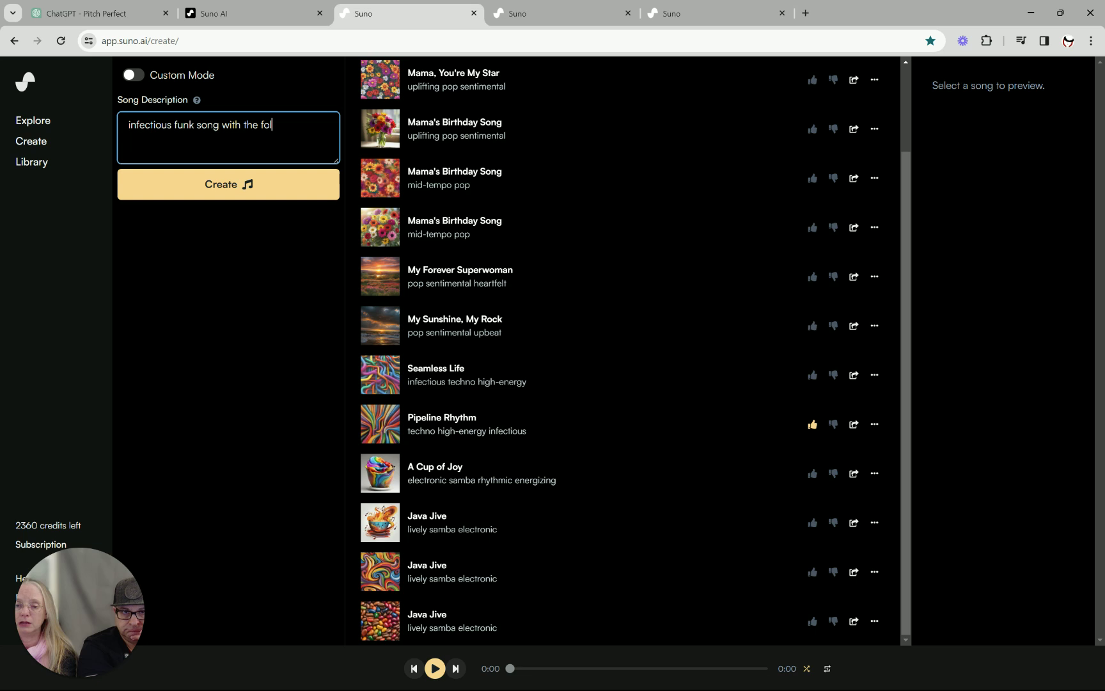
pyautogui.write('lowing hook:')
pyautogui.write('Train like a pro, achieve like a champion')
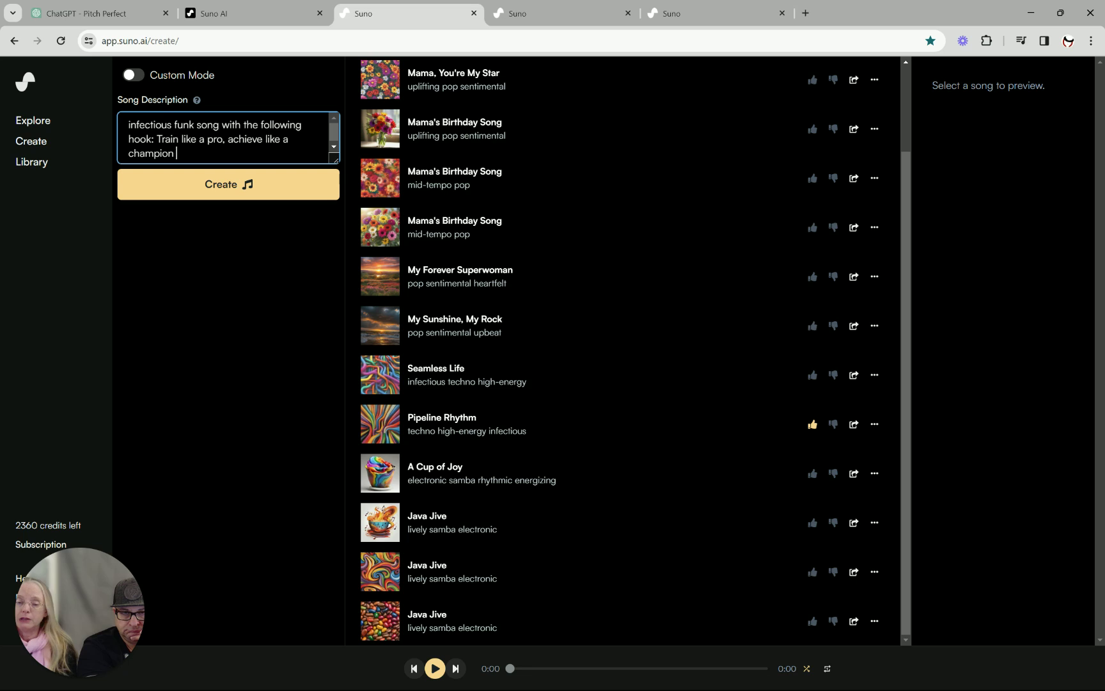
pyautogui.click(269, 184)
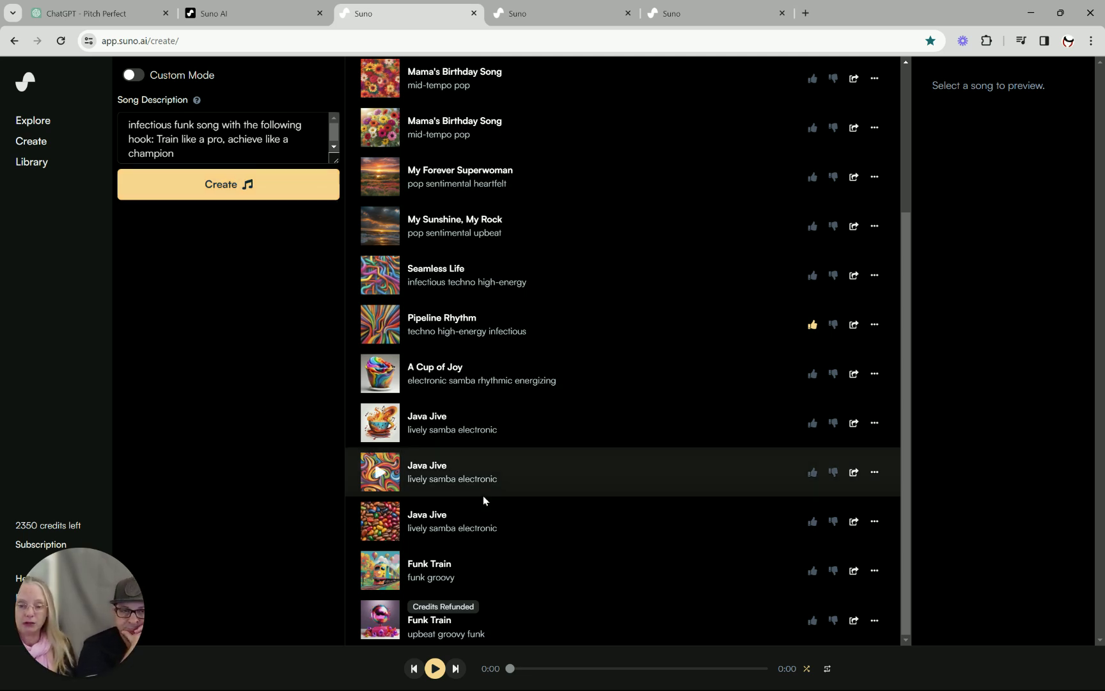
# Play the two generated Funk Train versions, "funk groovy" and "upbeat groovy funk", and view their lyrics
pyautogui.click(383, 573)
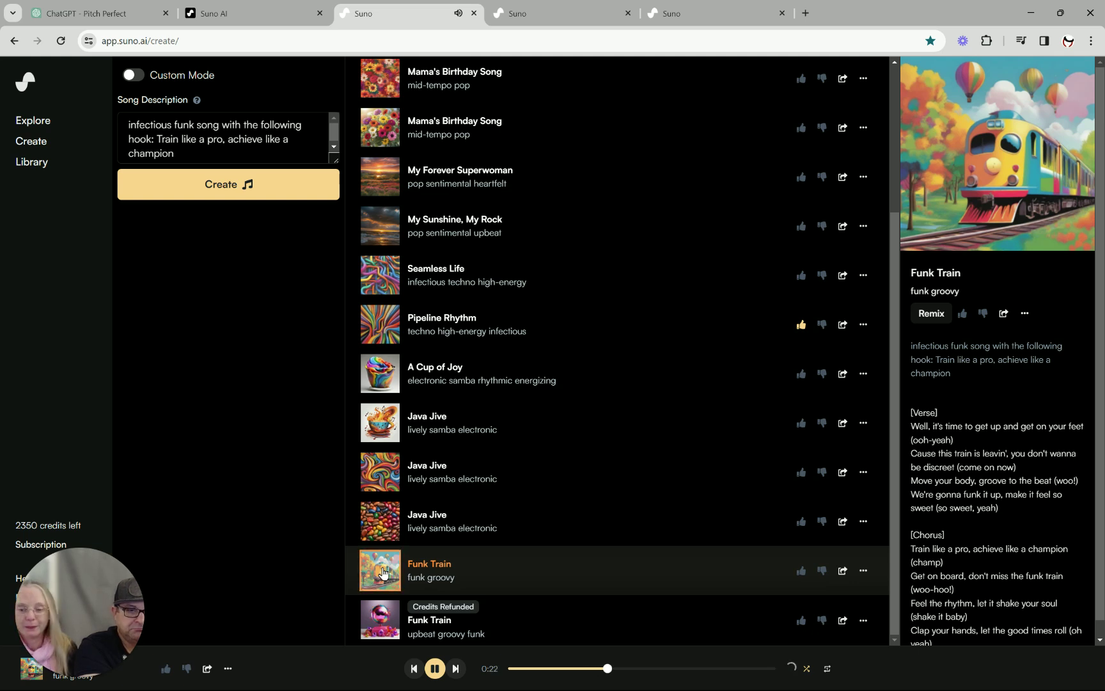
pyautogui.scroll(-1, 947, 517)
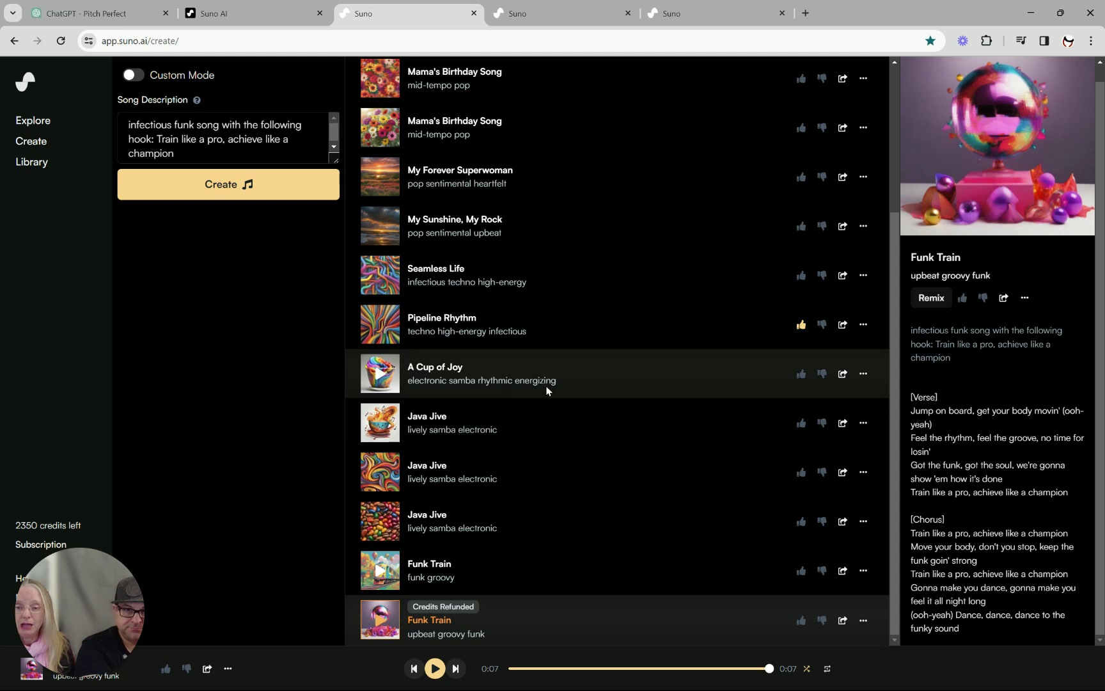
# Turn on Custom Mode and remix the "funk groovy" version of Funk Train to load its lyrics, style and title
pyautogui.click(129, 78)
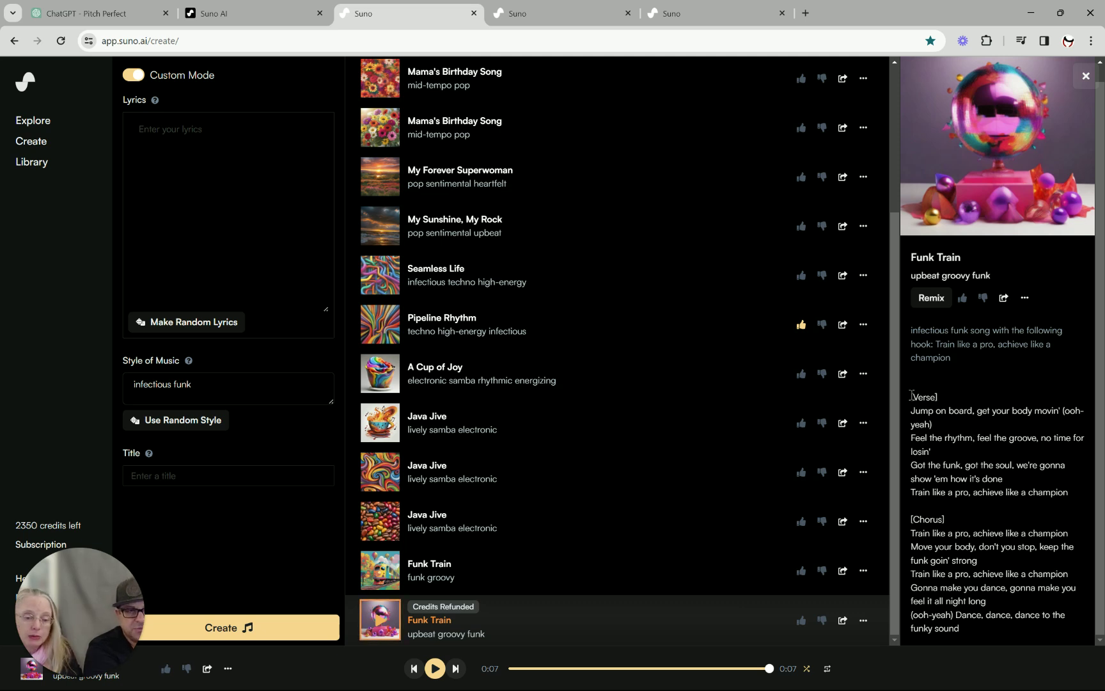
pyautogui.moveTo(911, 394); pyautogui.dragTo(1026, 633)
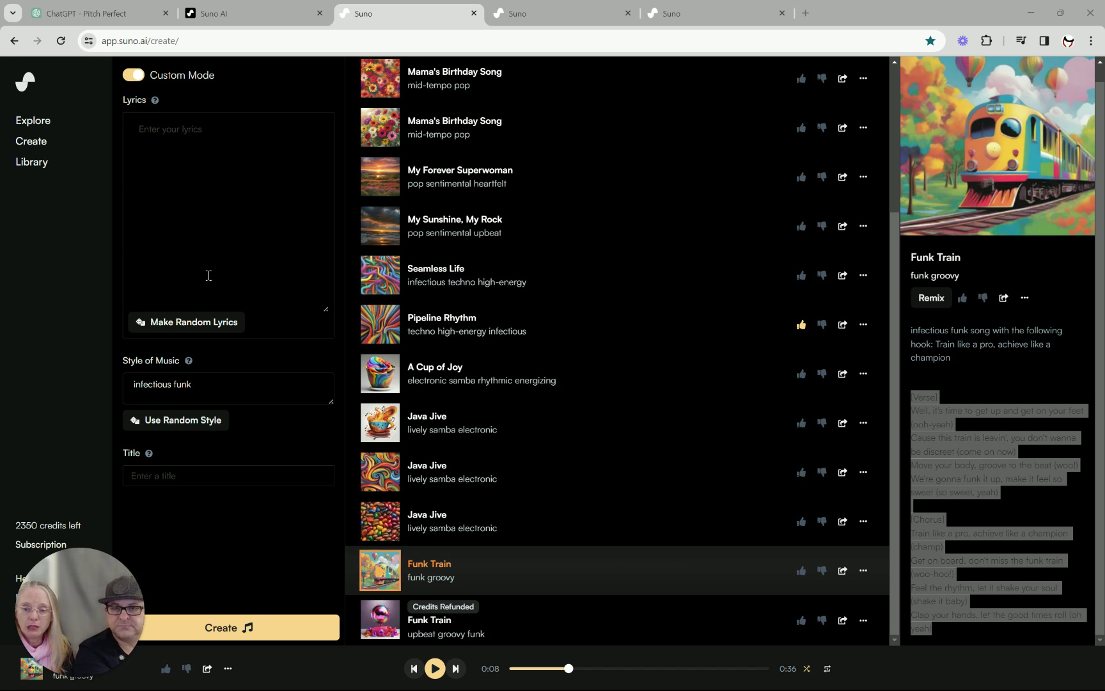
pyautogui.click(513, 564)
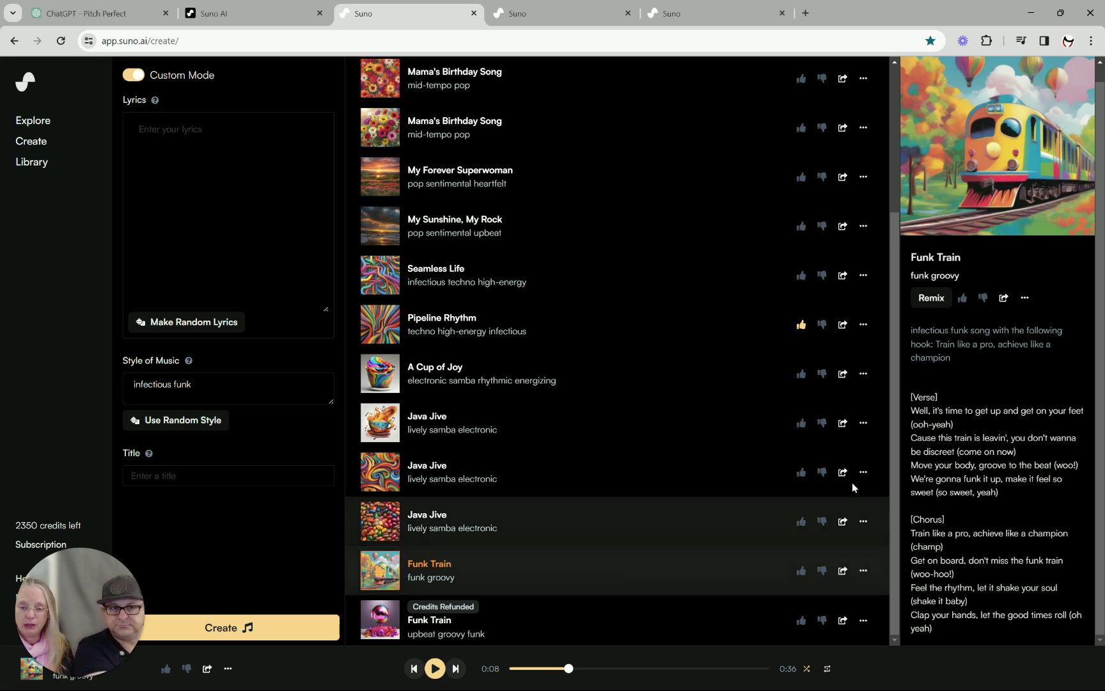
pyautogui.click(930, 298)
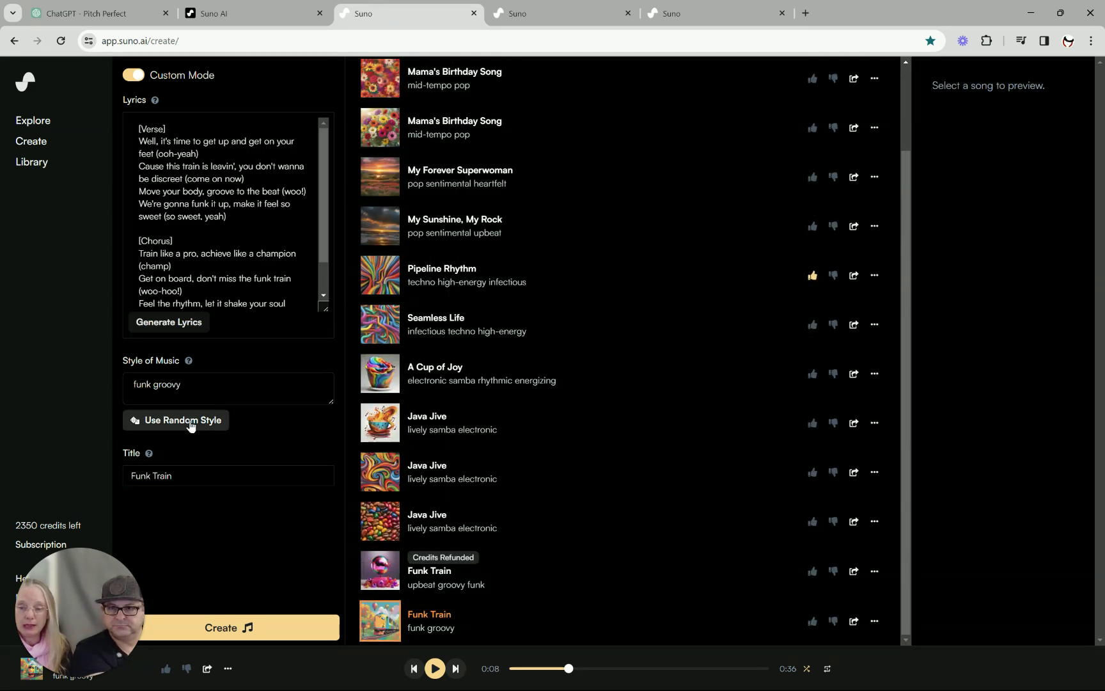
# Add an [outro] tag after a blank line at the end of the Funk Train lyrics
pyautogui.scroll(-1, 240, 262)
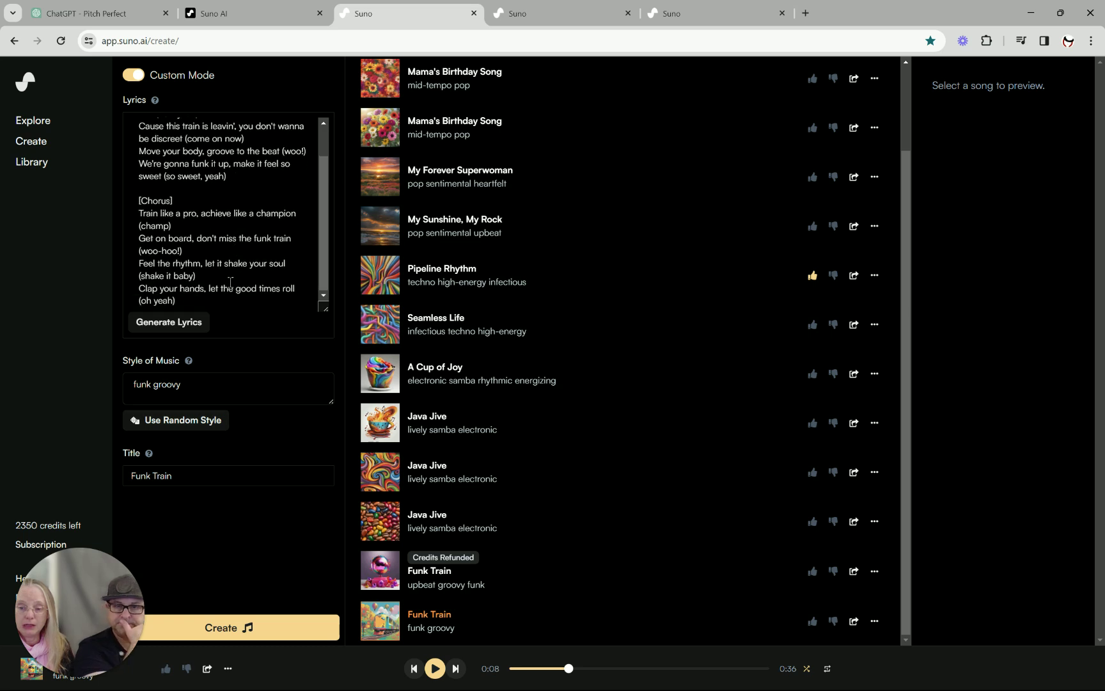
pyautogui.click(211, 305)
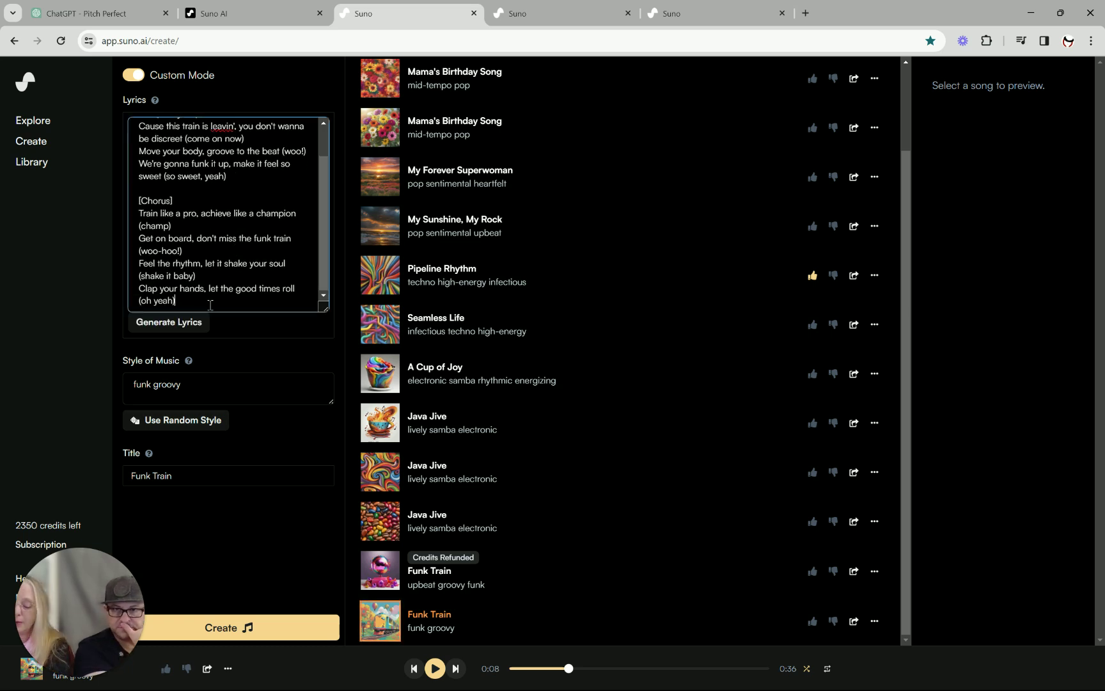
pyautogui.press('Return')
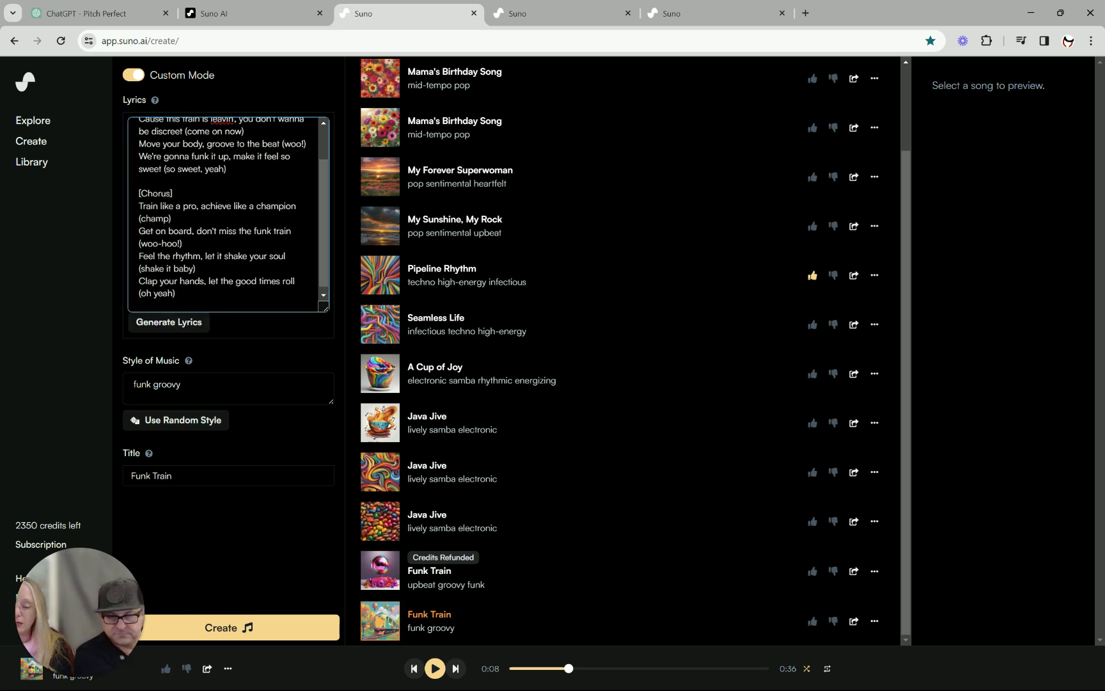
pyautogui.press('Return')
pyautogui.press('BackSpace')
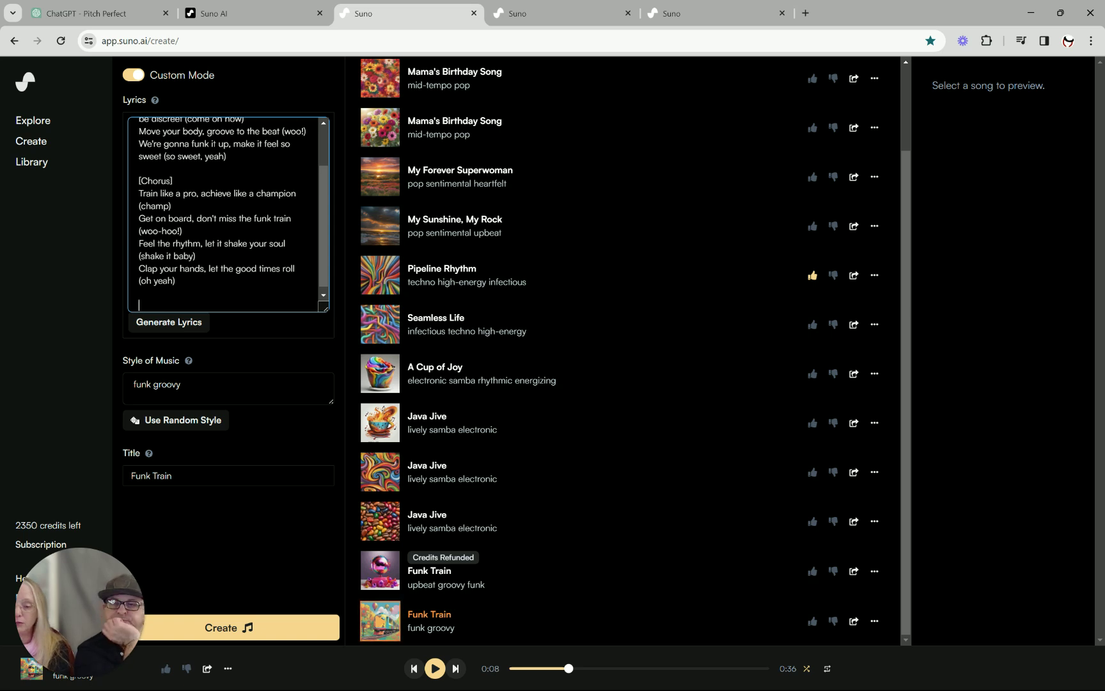
pyautogui.write('[')
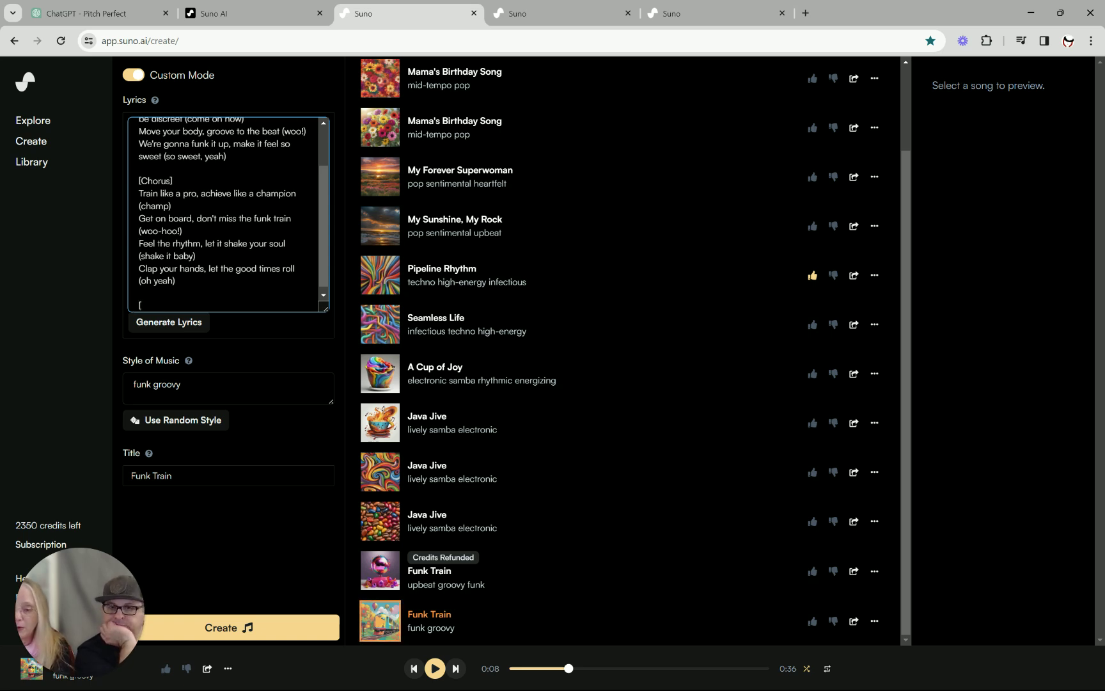
pyautogui.write('outro')
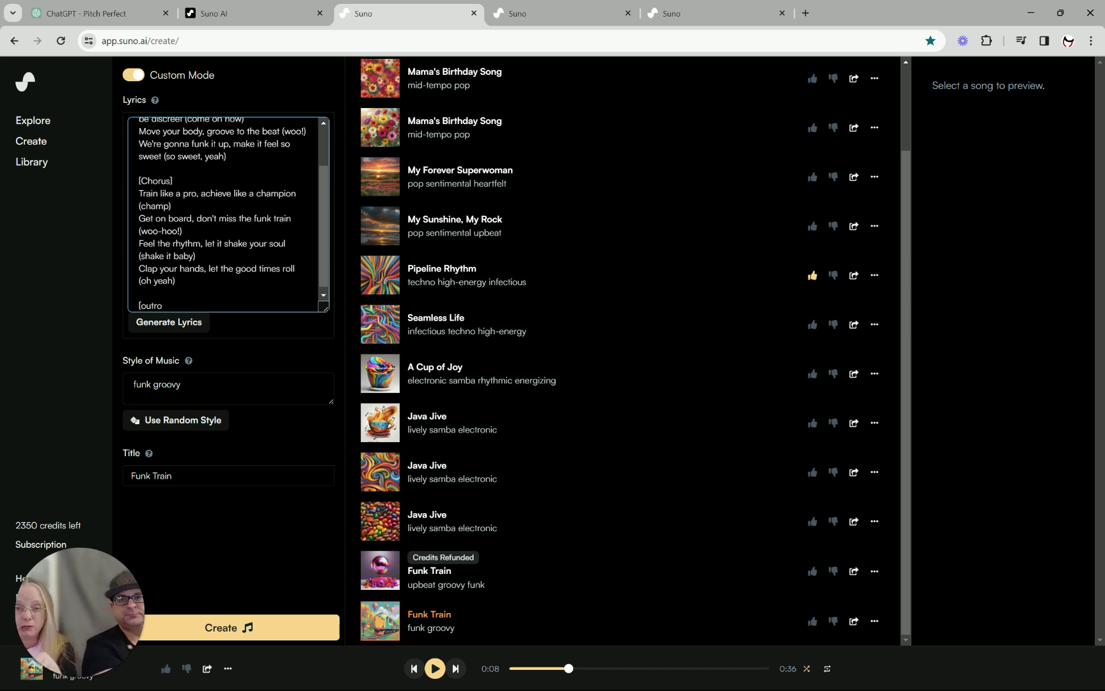
pyautogui.write(']')
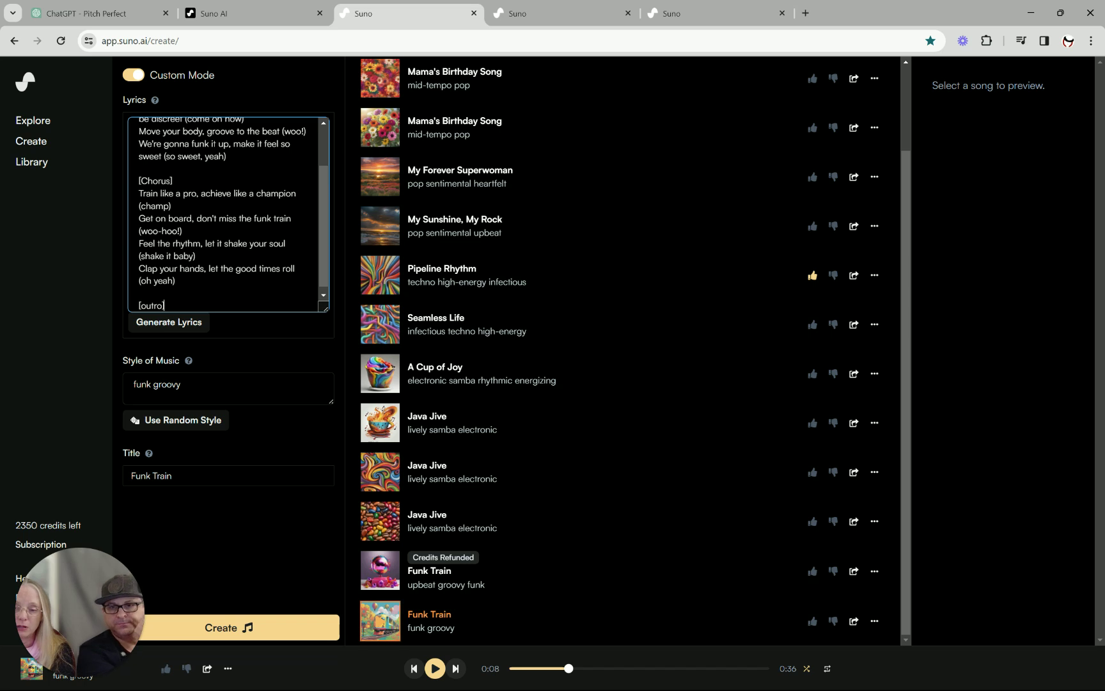
# Add an [end] tag after a blank line below the [outro] tag in the lyrics
pyautogui.press('Return')
pyautogui.press('Return')
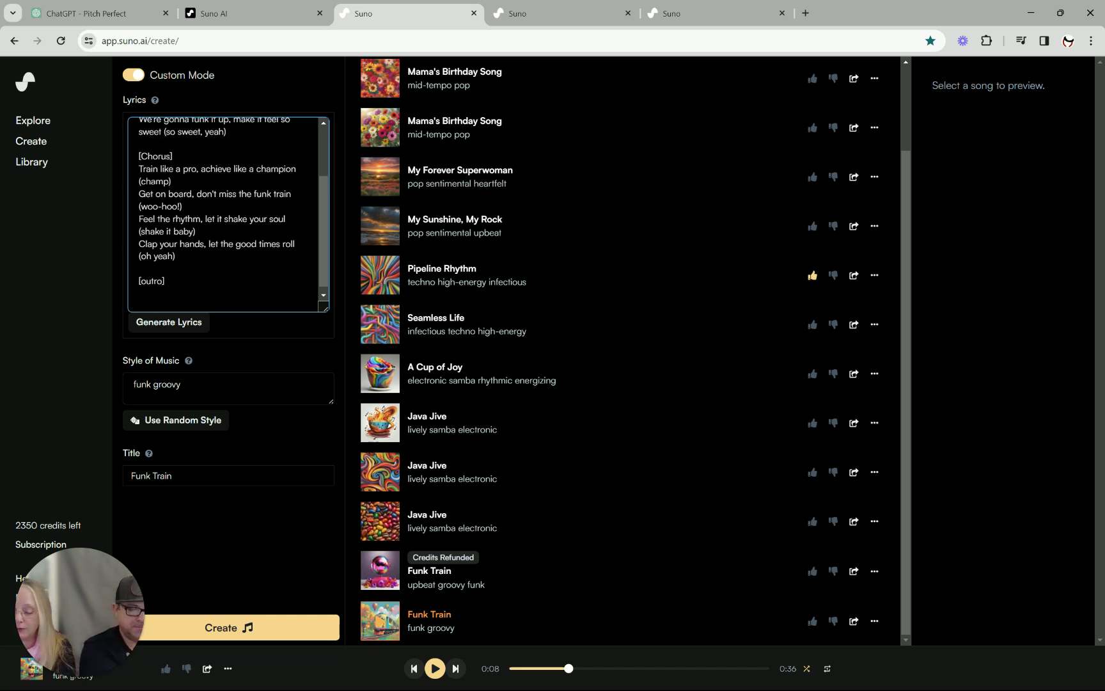
pyautogui.write('[')
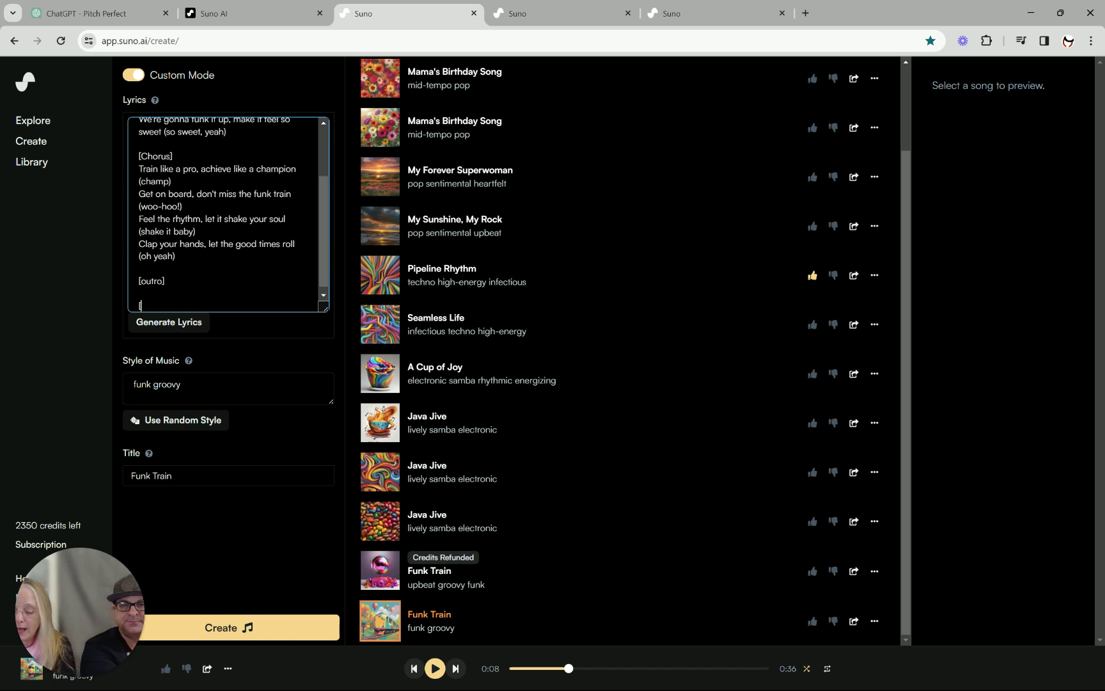
pyautogui.write('end')
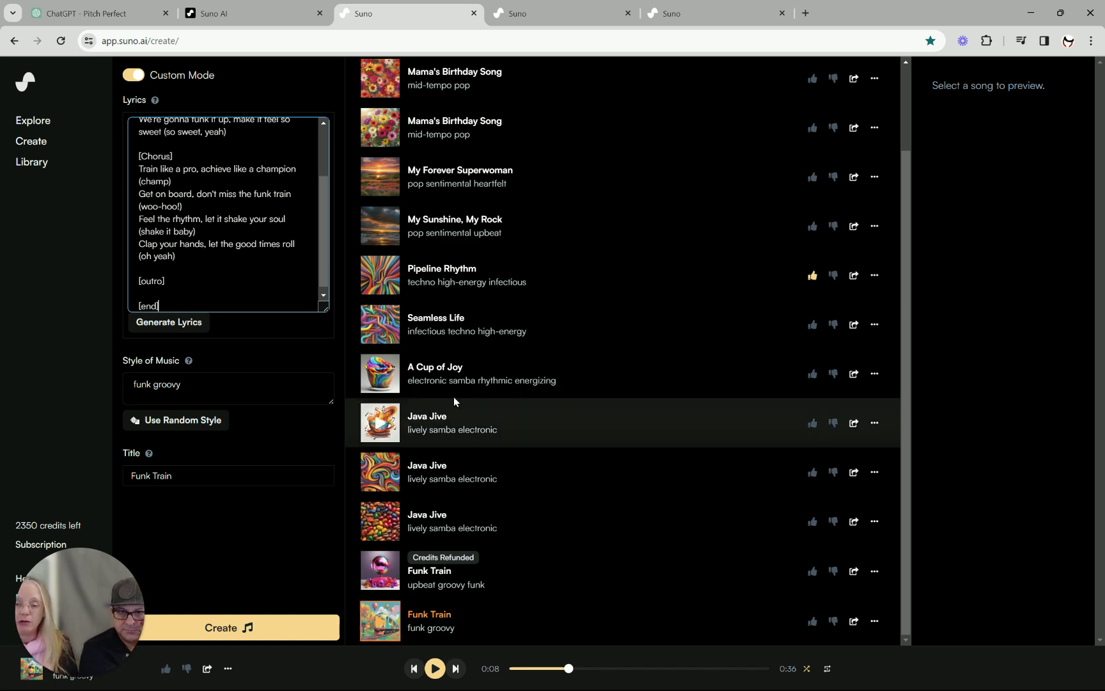
# Replace the music style with the random style "syncopated hip hop" and generate the Funk Train remix
pyautogui.click(168, 423)
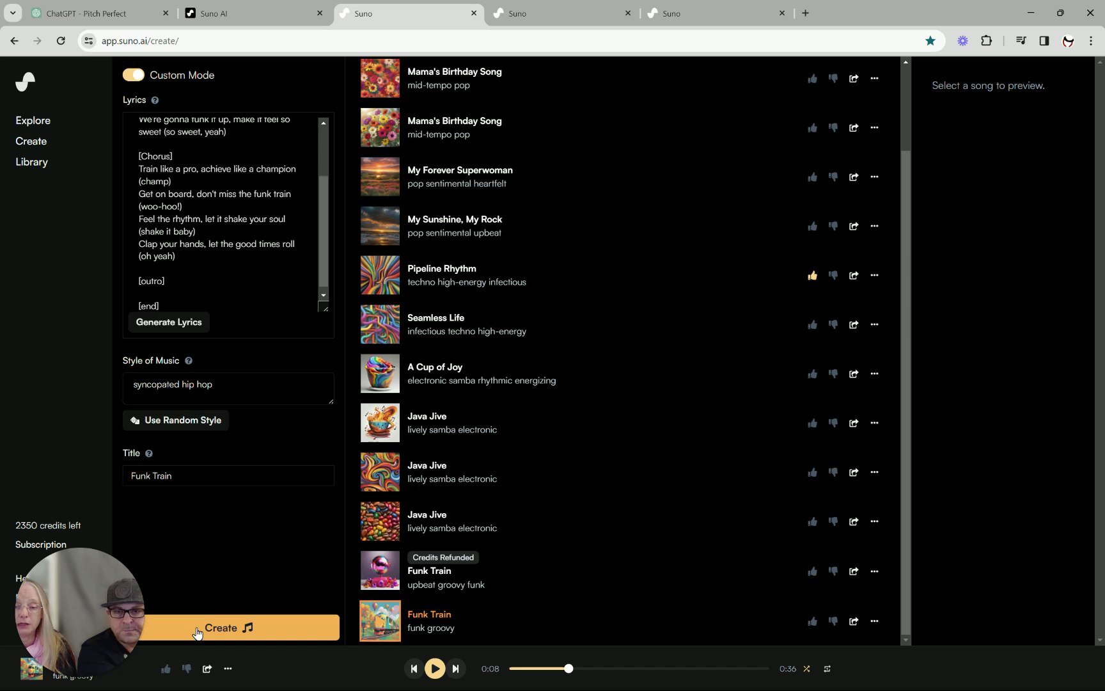
pyautogui.click(198, 629)
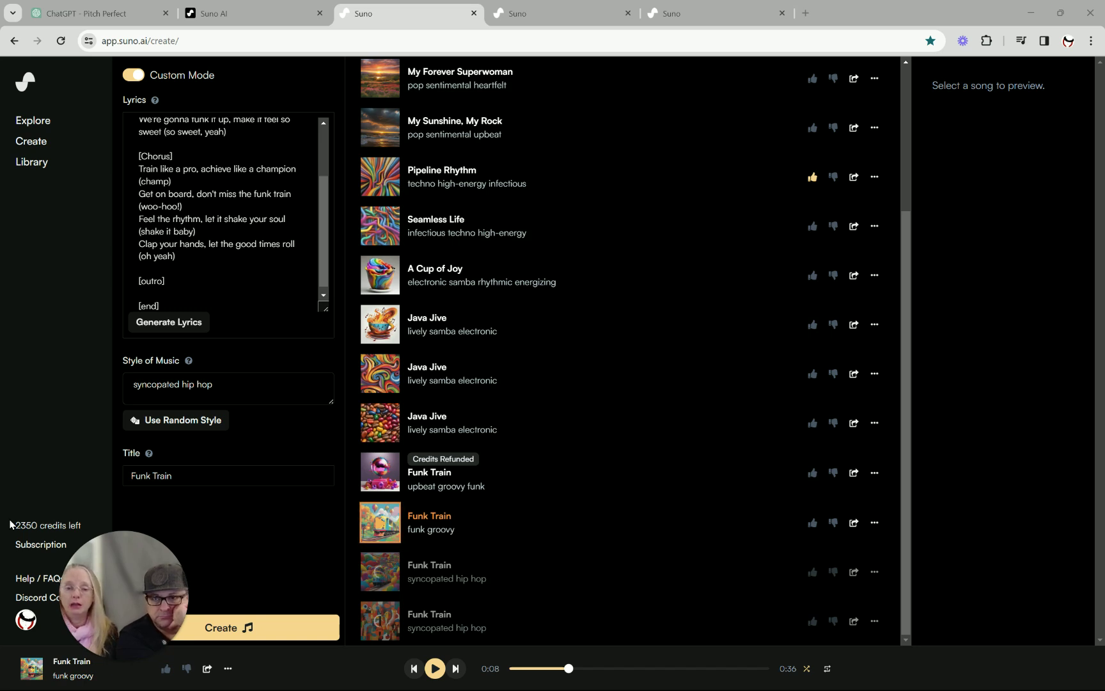
pyautogui.moveTo(136, 592); pyautogui.dragTo(13, 582)
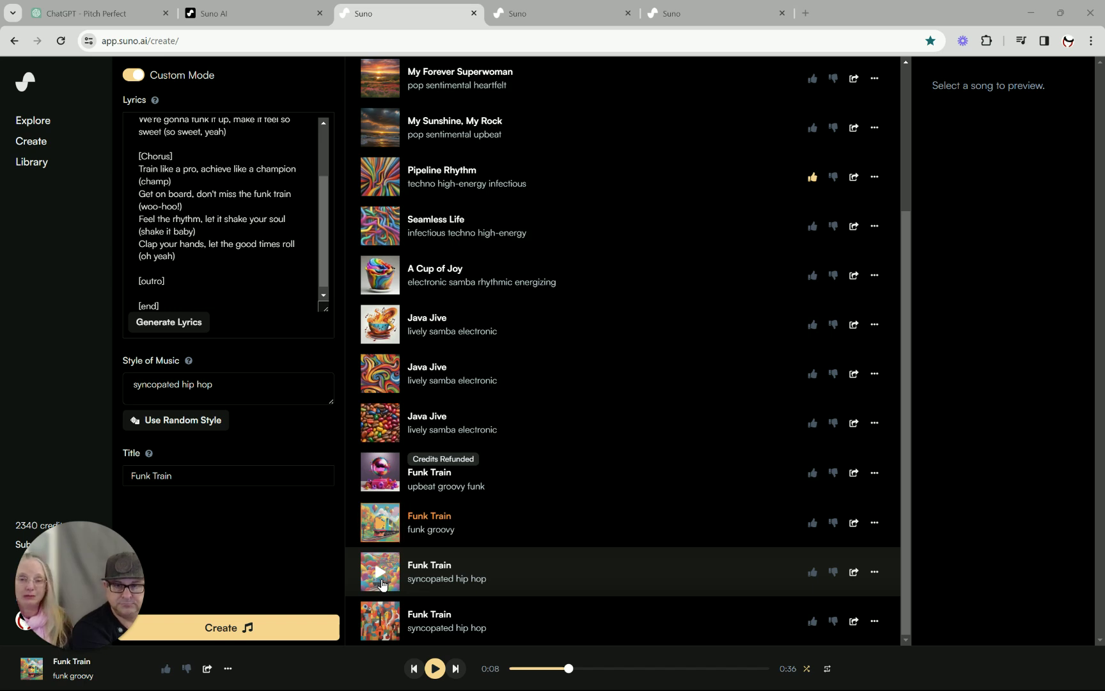
# Play both new "syncopated hip hop" versions of Funk Train at a lower volume and pause the second one
pyautogui.click(382, 574)
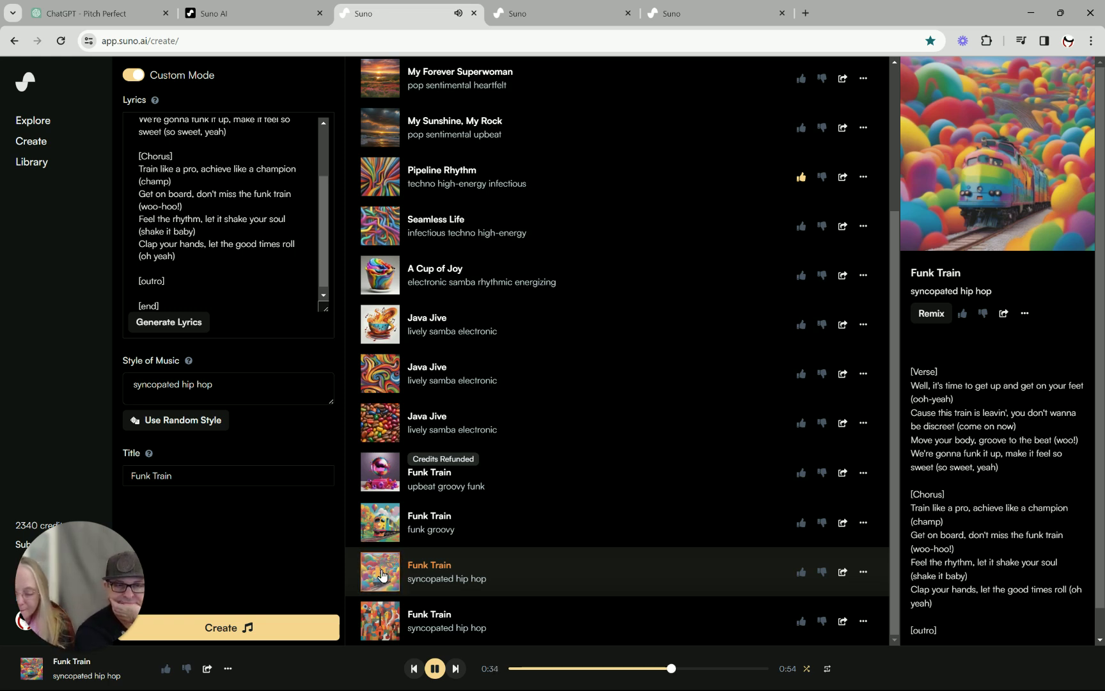
pyautogui.press('XF86AudioLowerVolume')
pyautogui.press('XF86AudioLowerVolume')
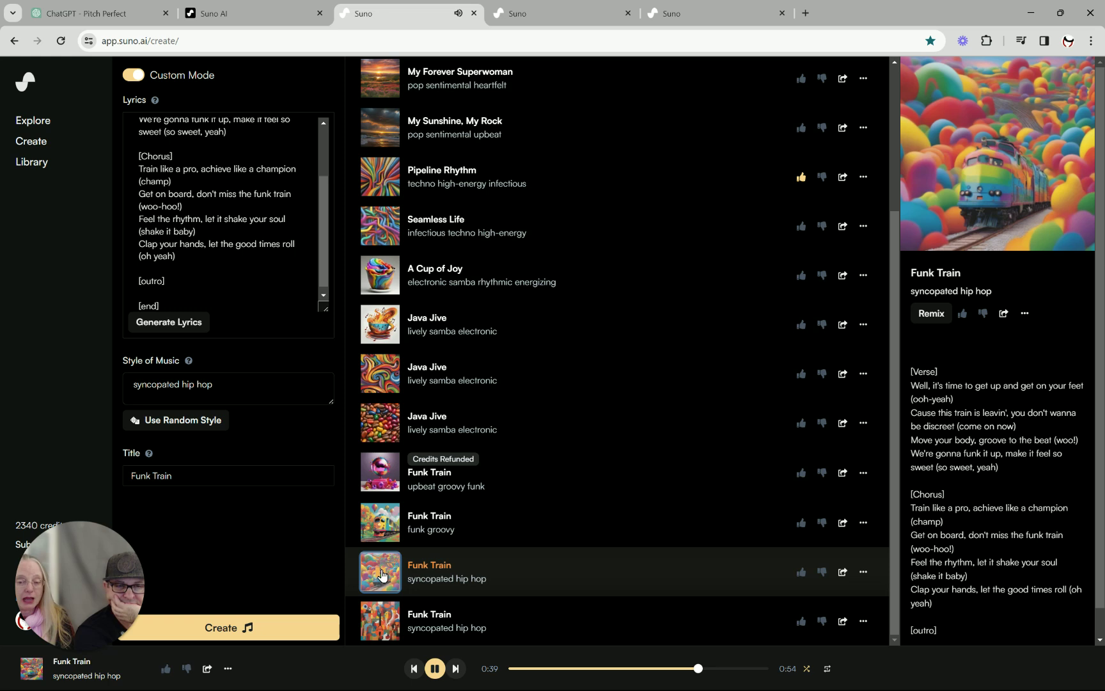
pyautogui.scroll(1, 382, 576)
pyautogui.click(382, 575)
pyautogui.scroll(-1, 381, 576)
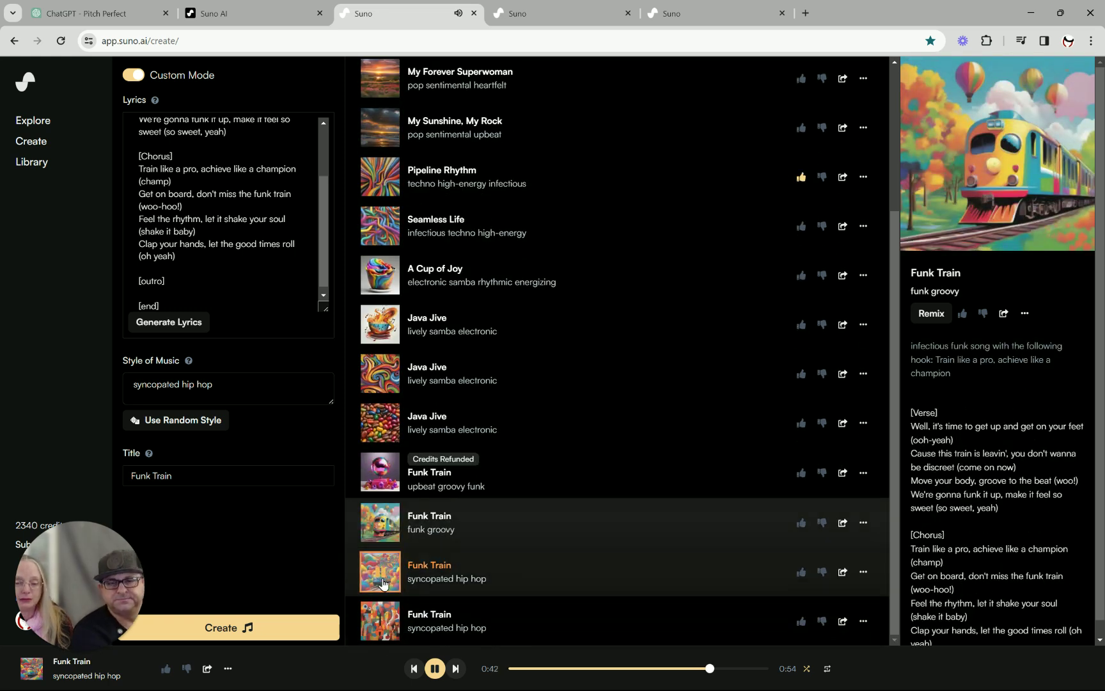
pyautogui.scroll(-1, 945, 558)
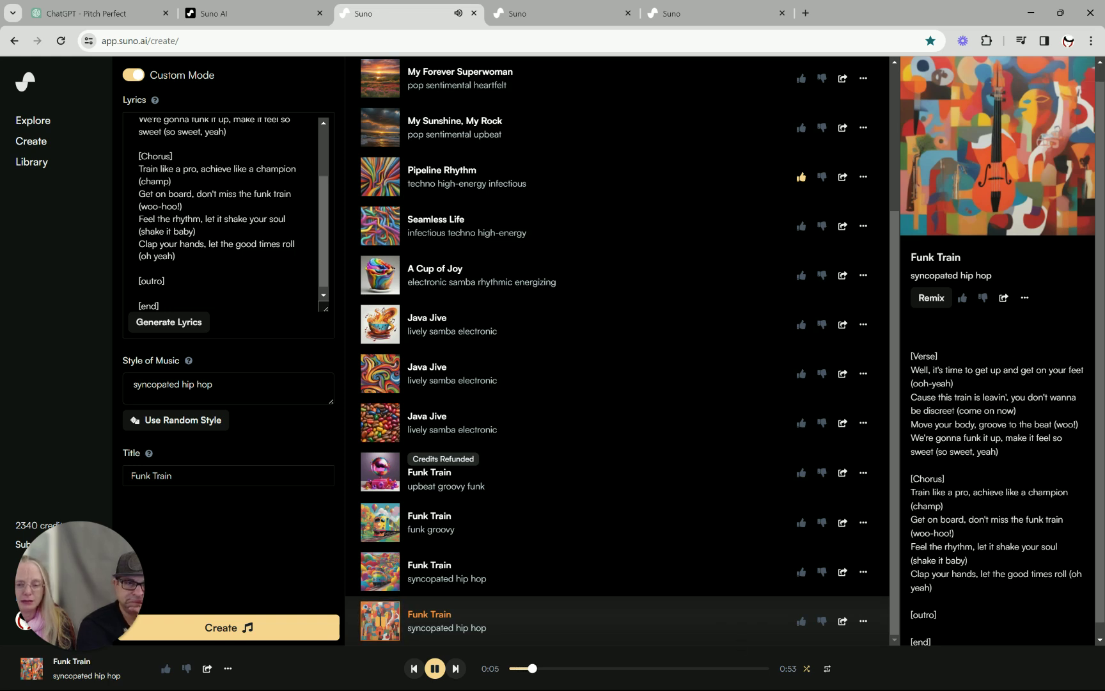
pyautogui.click(384, 625)
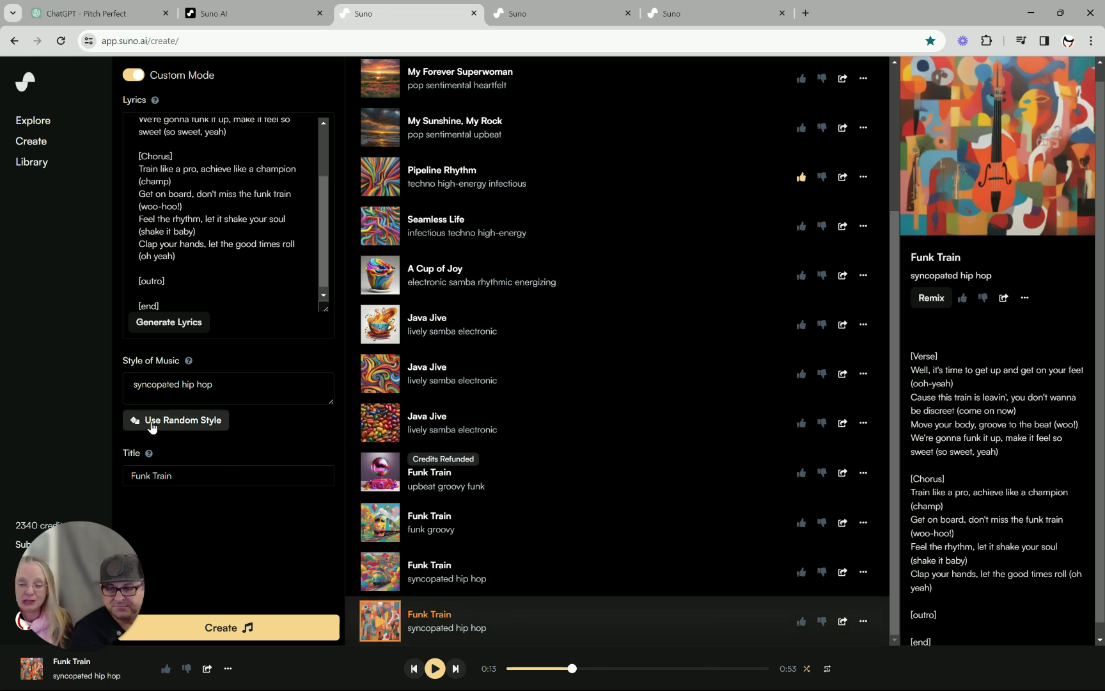
# Review the Funk Train lyrics and cycle through random music styles until "experimental hip hop" is set
pyautogui.scroll(3, 210, 294)
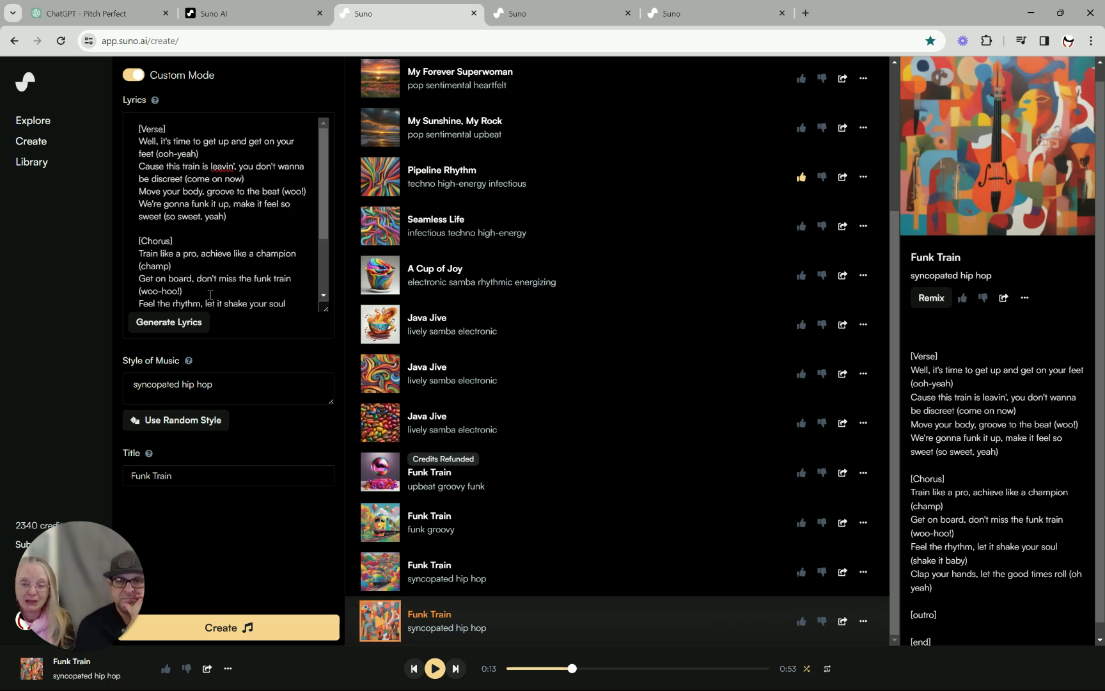
pyautogui.scroll(-3, 210, 294)
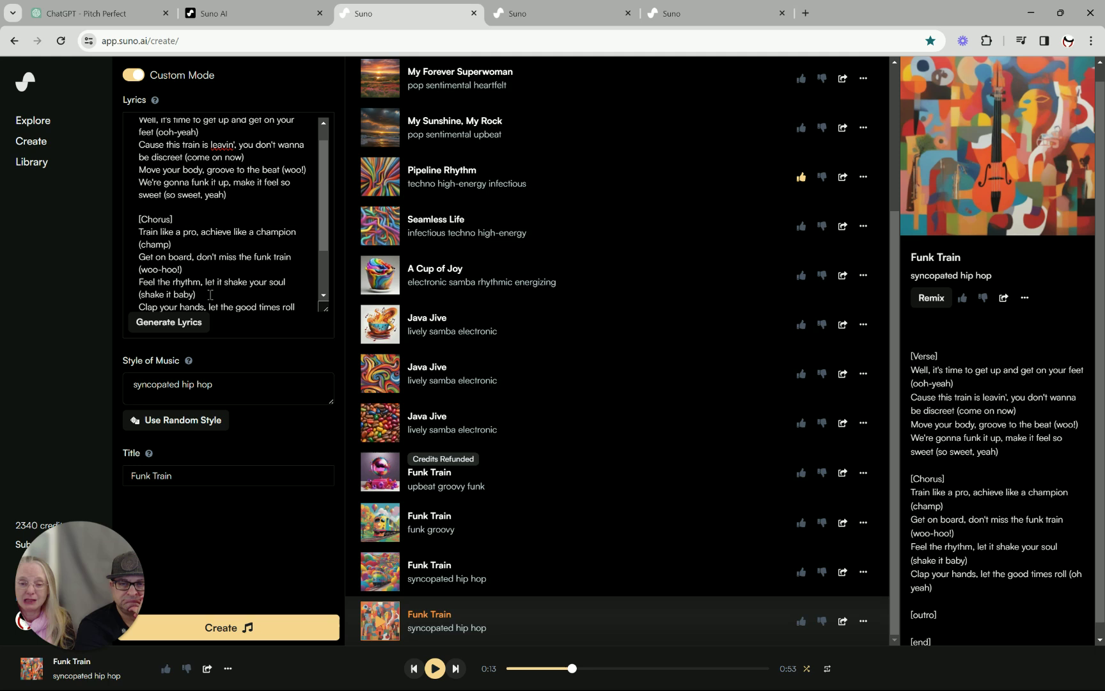
pyautogui.click(185, 419)
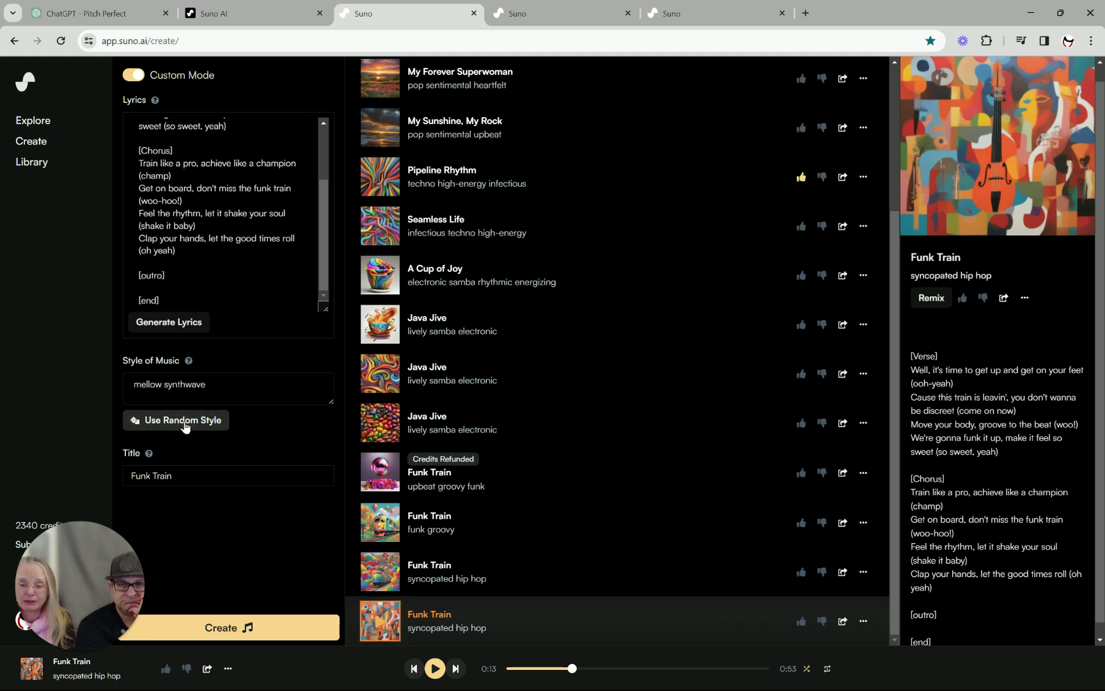
pyautogui.click(185, 426)
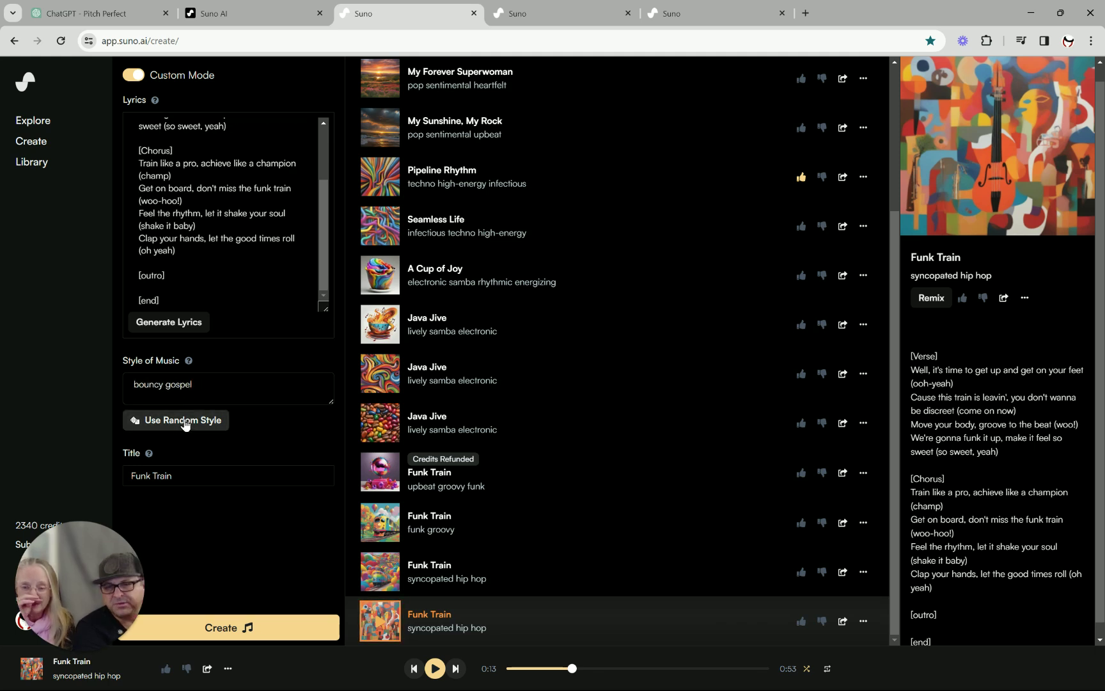
pyautogui.click(185, 425)
pyautogui.click(185, 424)
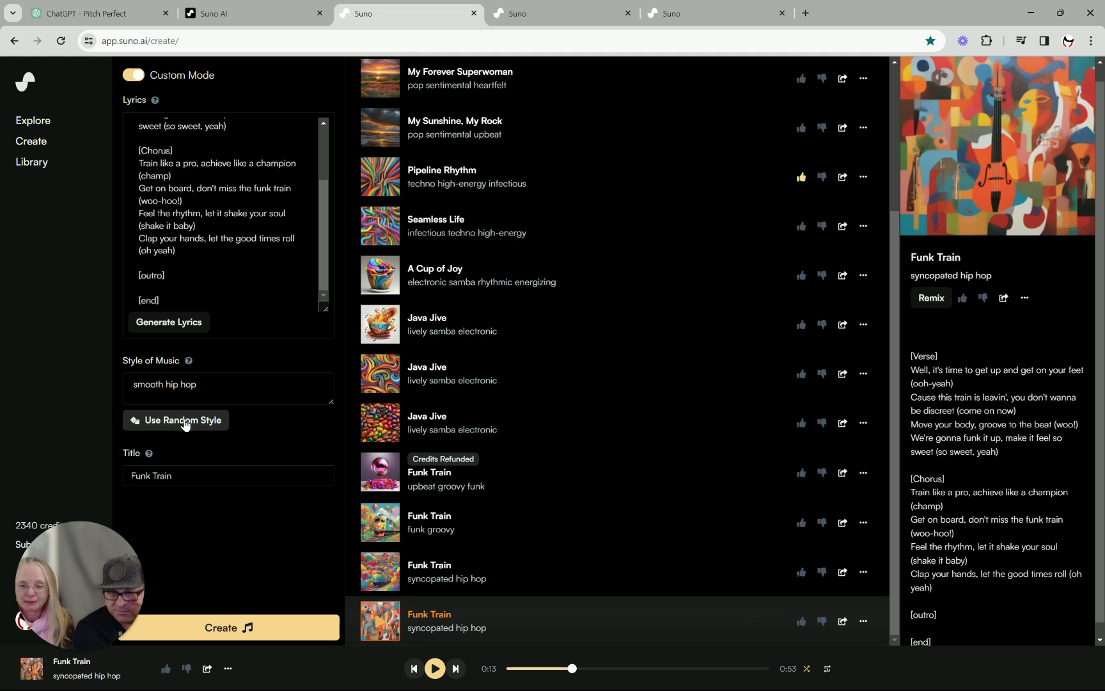
pyautogui.click(186, 423)
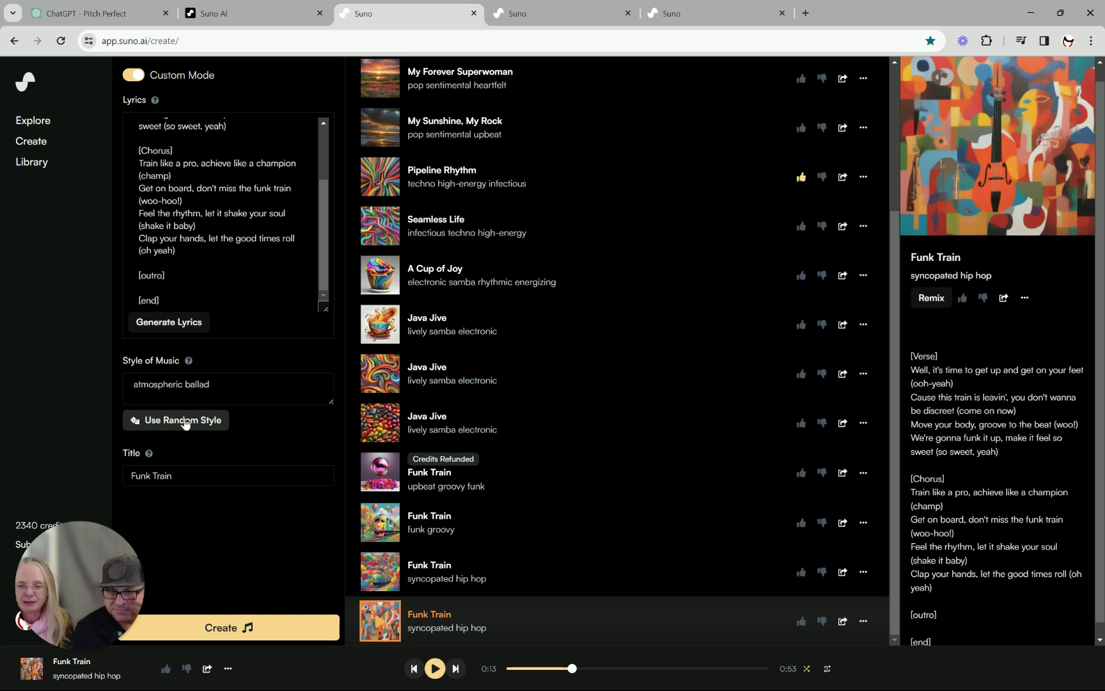
pyautogui.click(186, 424)
pyautogui.click(186, 424)
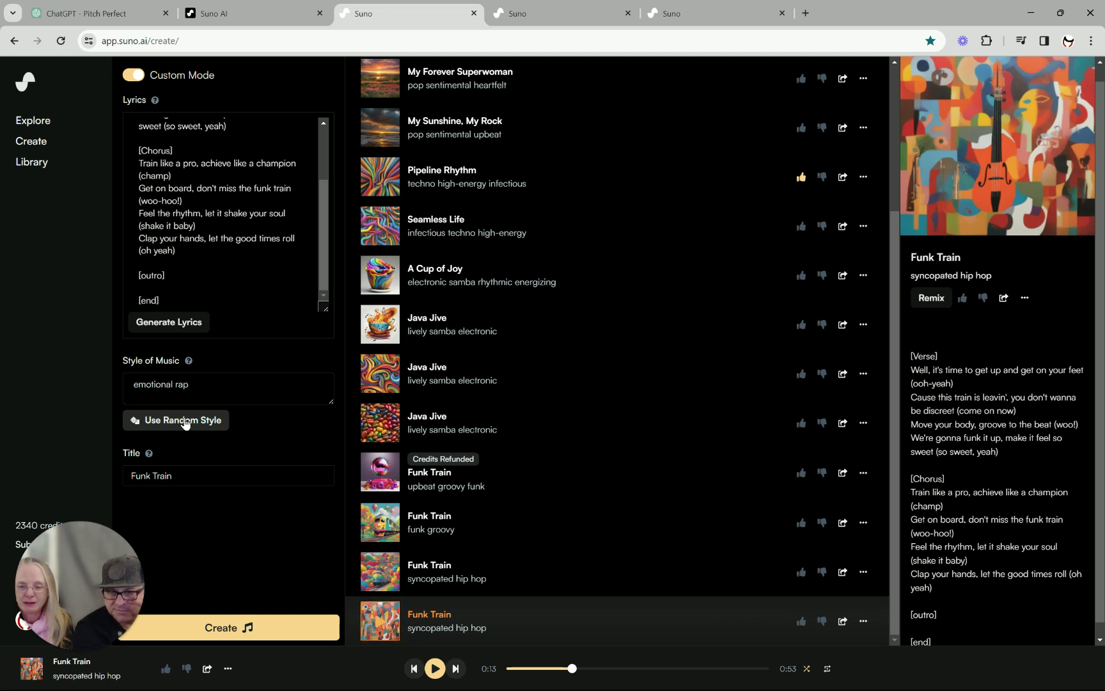
pyautogui.click(186, 424)
pyautogui.click(186, 423)
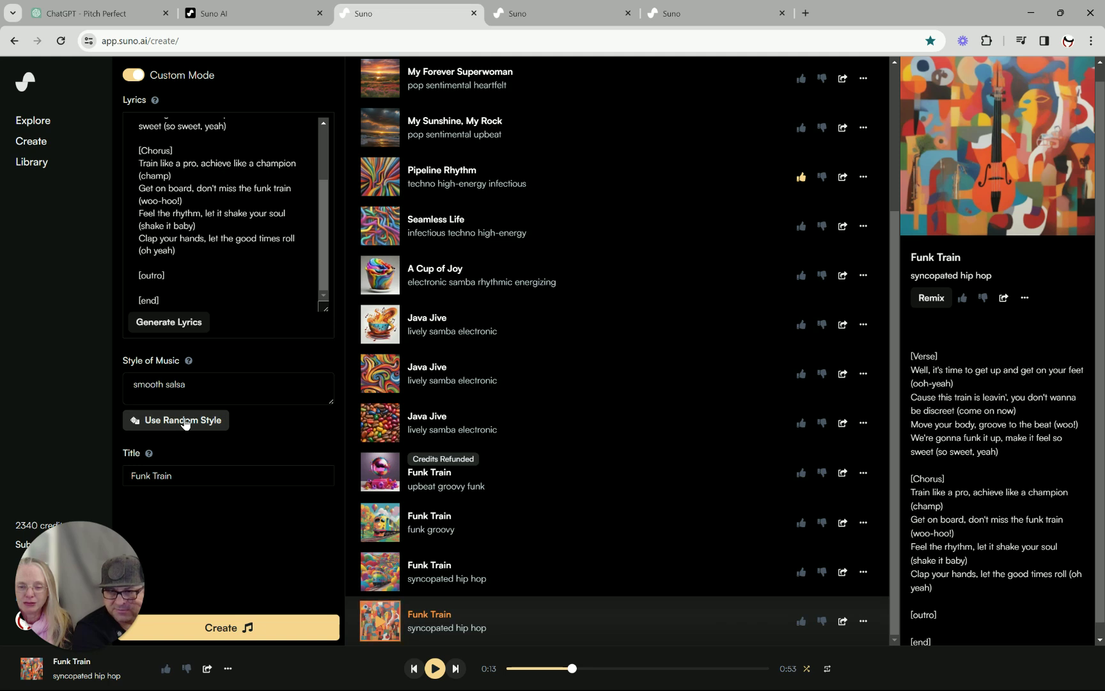
pyautogui.click(186, 423)
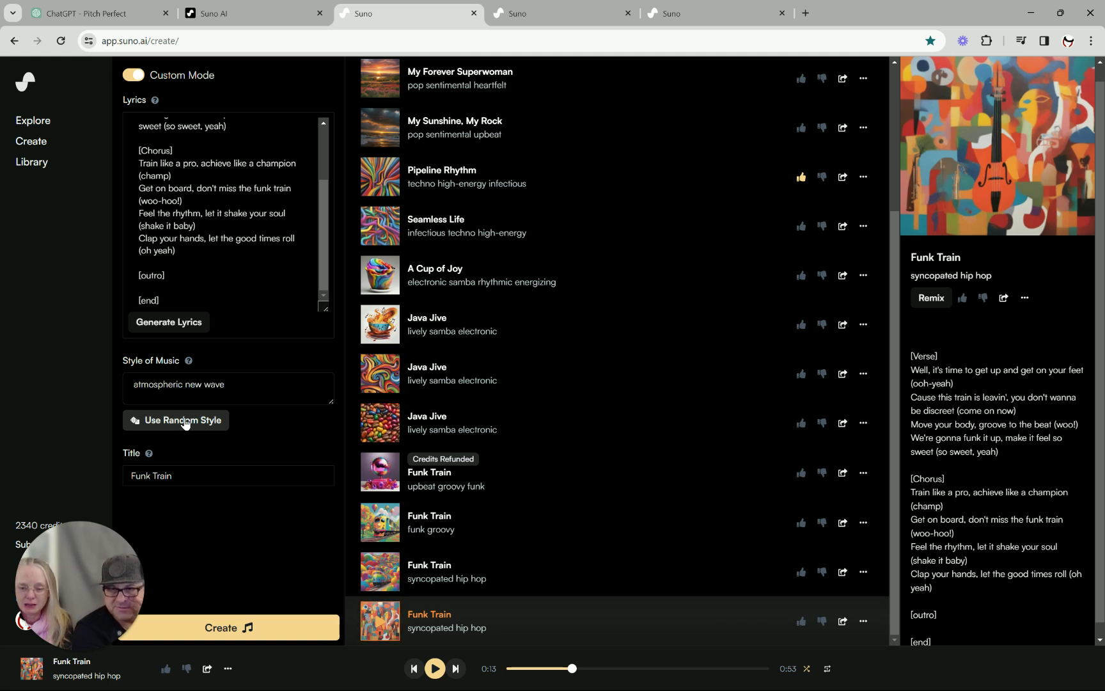
pyautogui.click(186, 423)
pyautogui.click(186, 424)
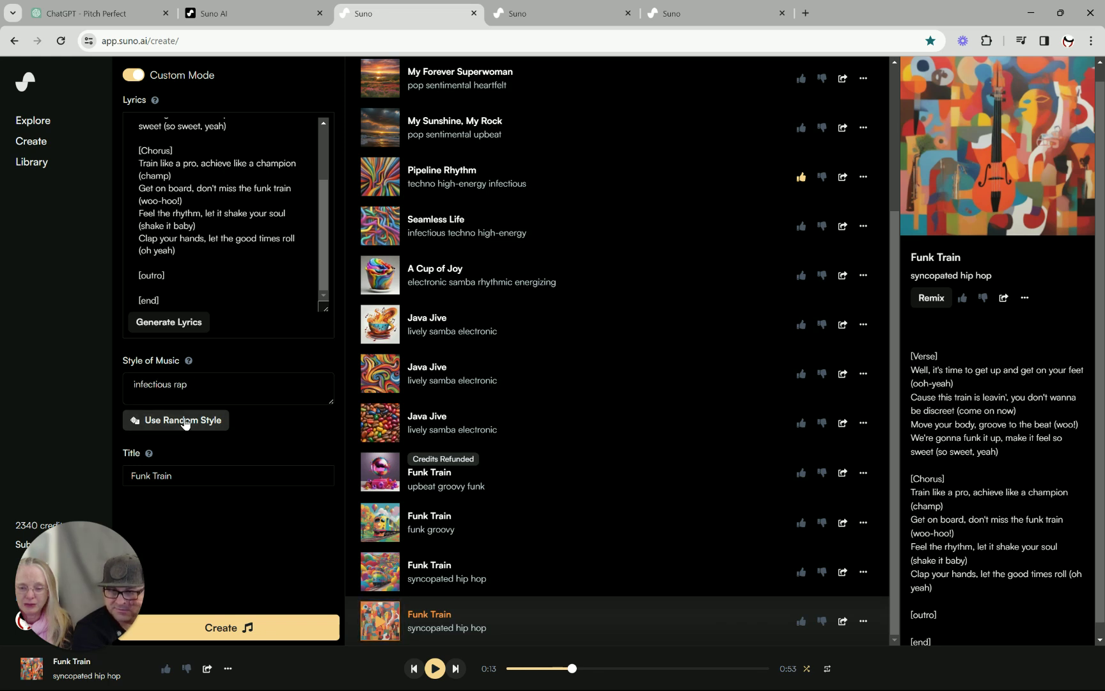
pyautogui.click(185, 424)
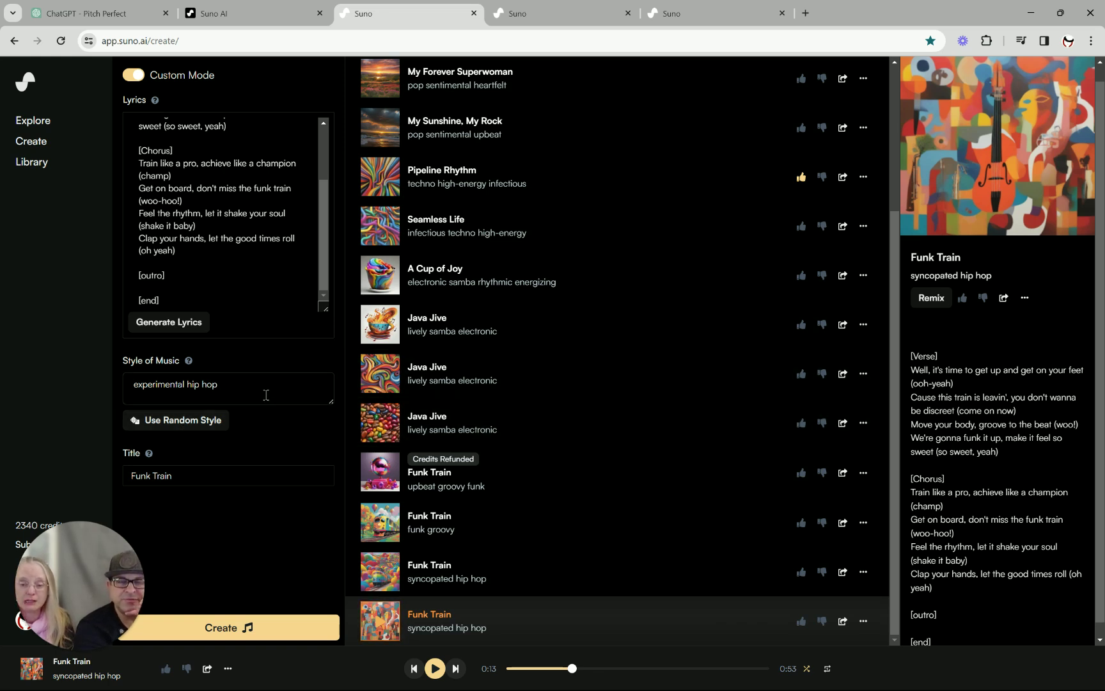
# Replace the random music style with "tech"
pyautogui.moveTo(265, 393); pyautogui.dragTo(118, 415)
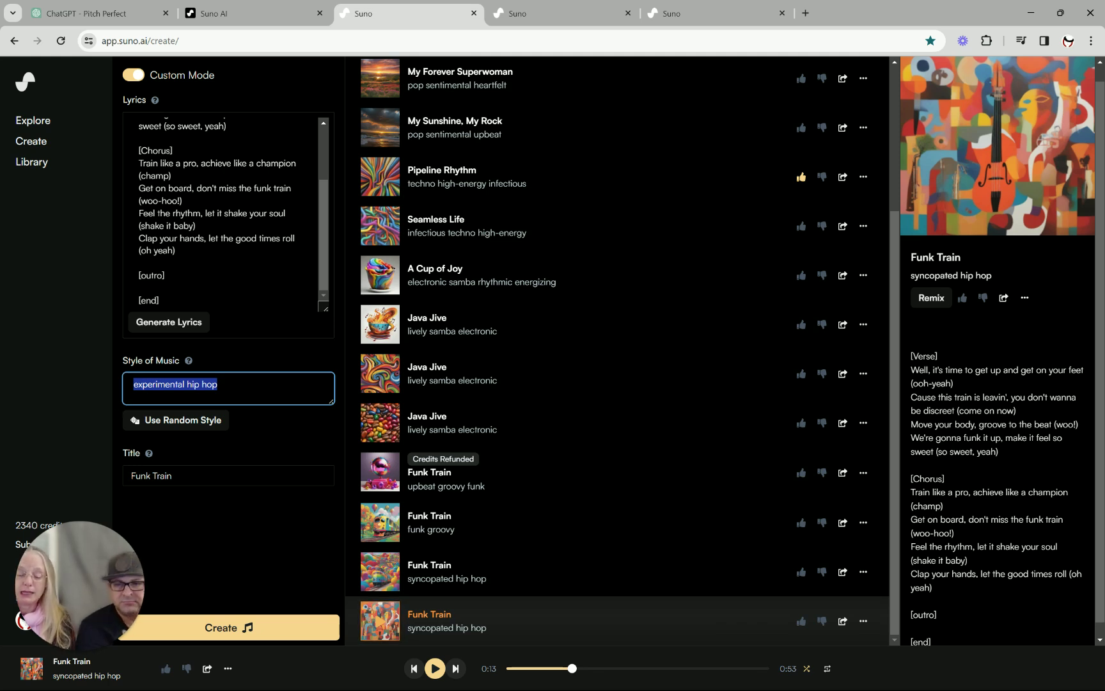
pyautogui.press('BackSpace')
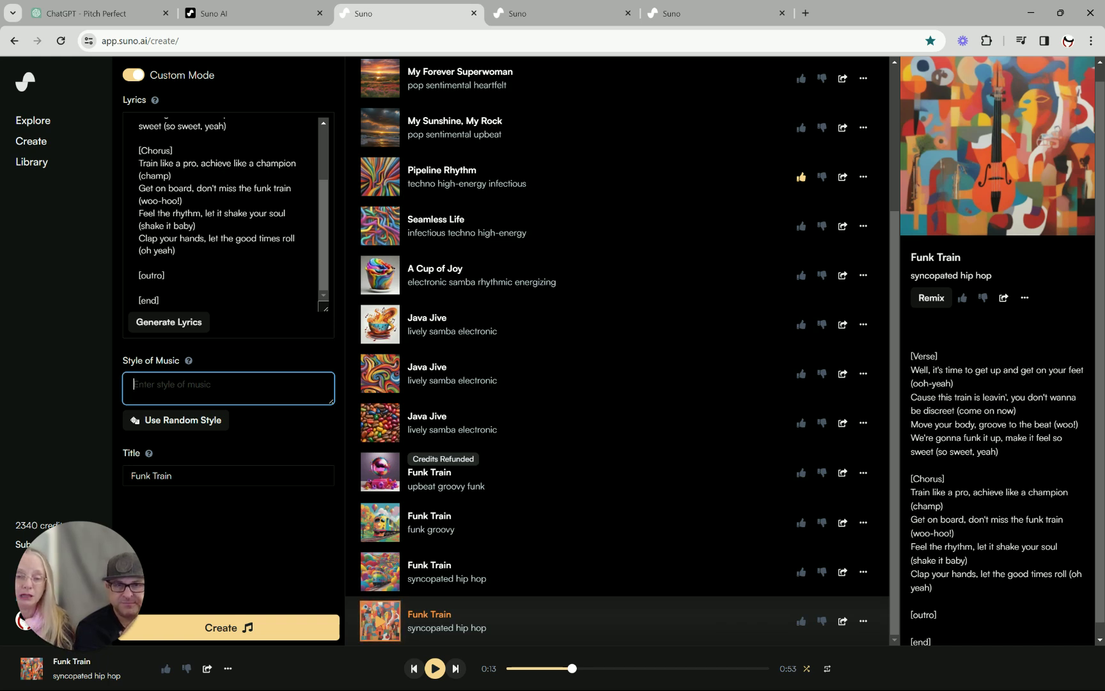
pyautogui.write('tech')
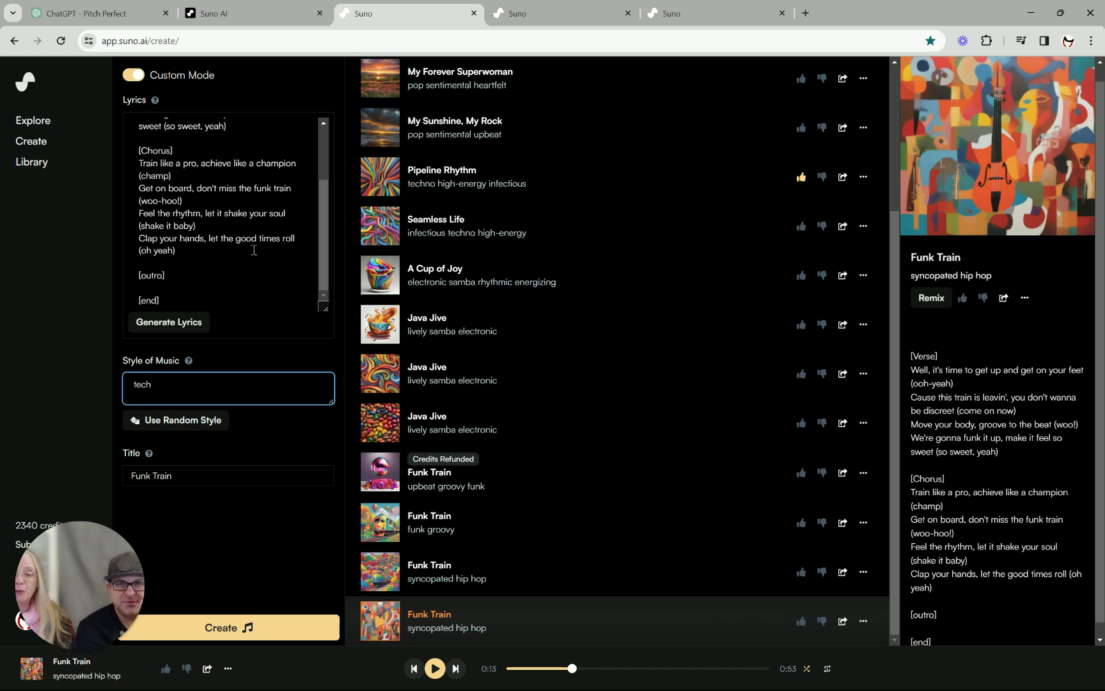
# Preview the Seamless Life track briefly and replace the remix's music style with "infectious techno high-energy"
pyautogui.click(379, 230)
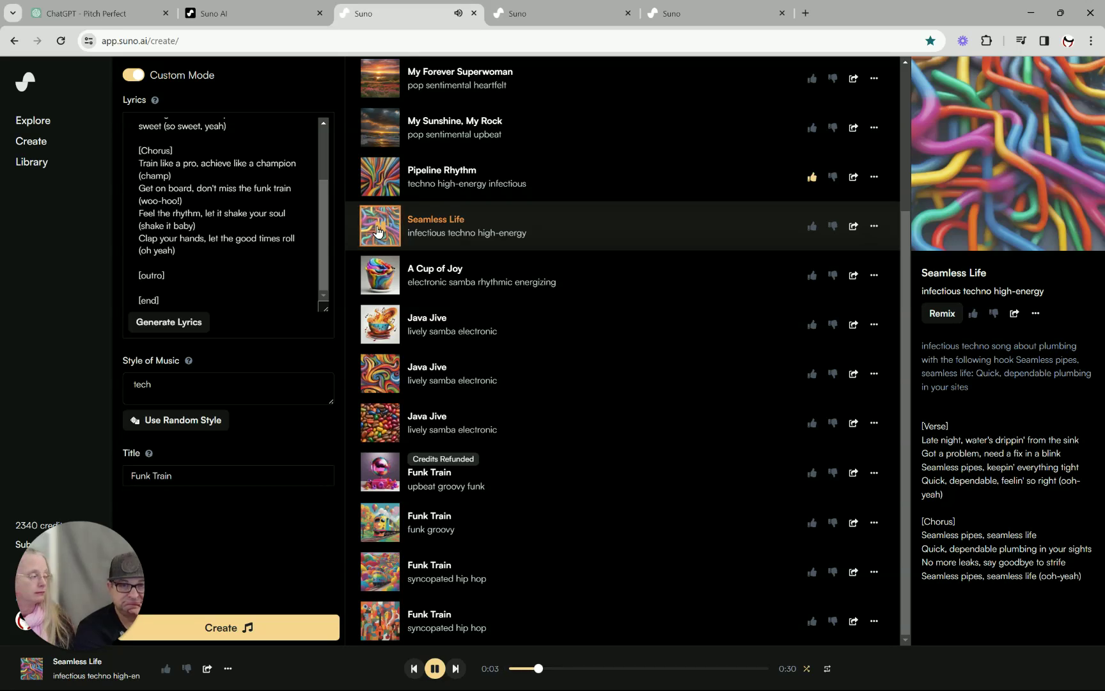
pyautogui.click(378, 231)
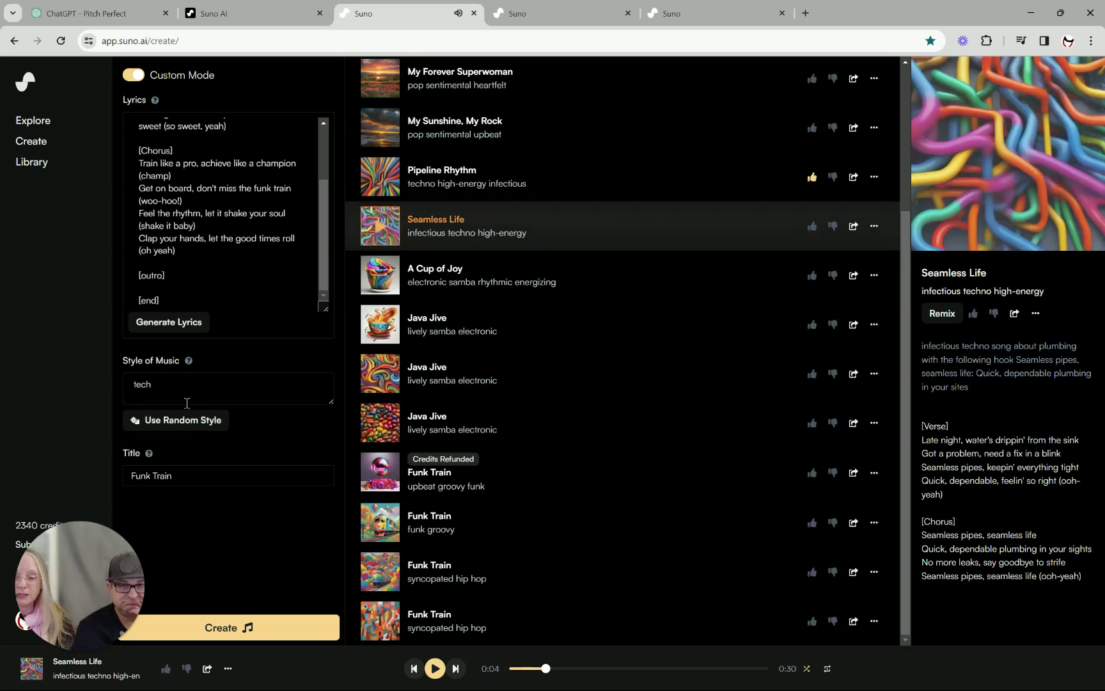
pyautogui.moveTo(187, 403); pyautogui.dragTo(133, 390)
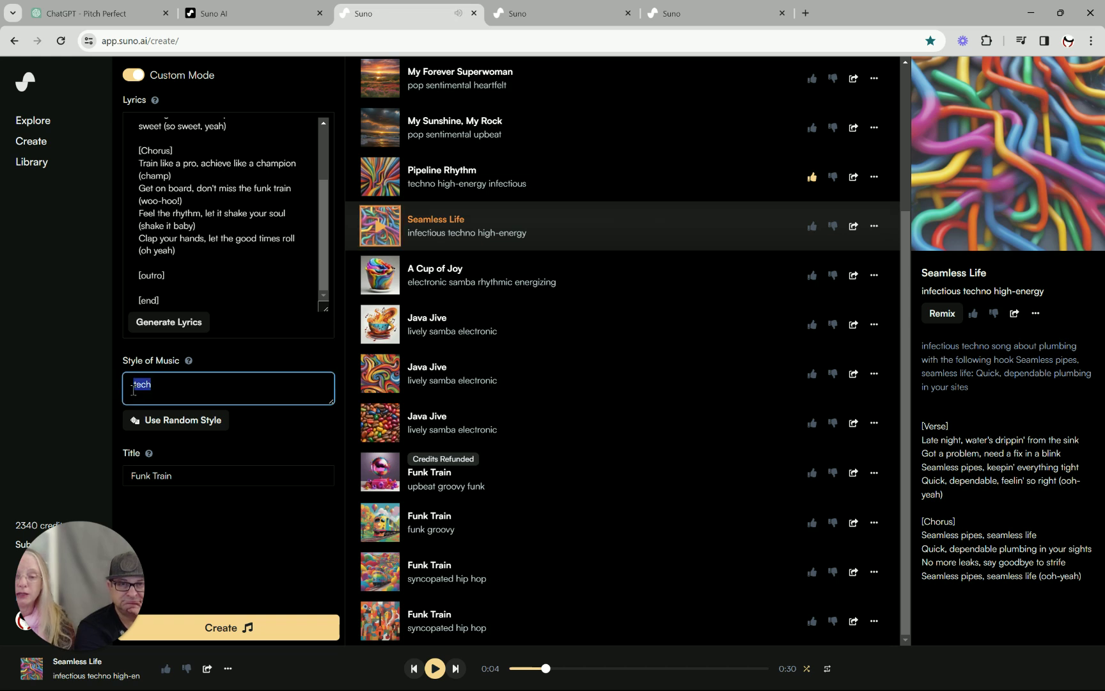
pyautogui.write('infectiou')
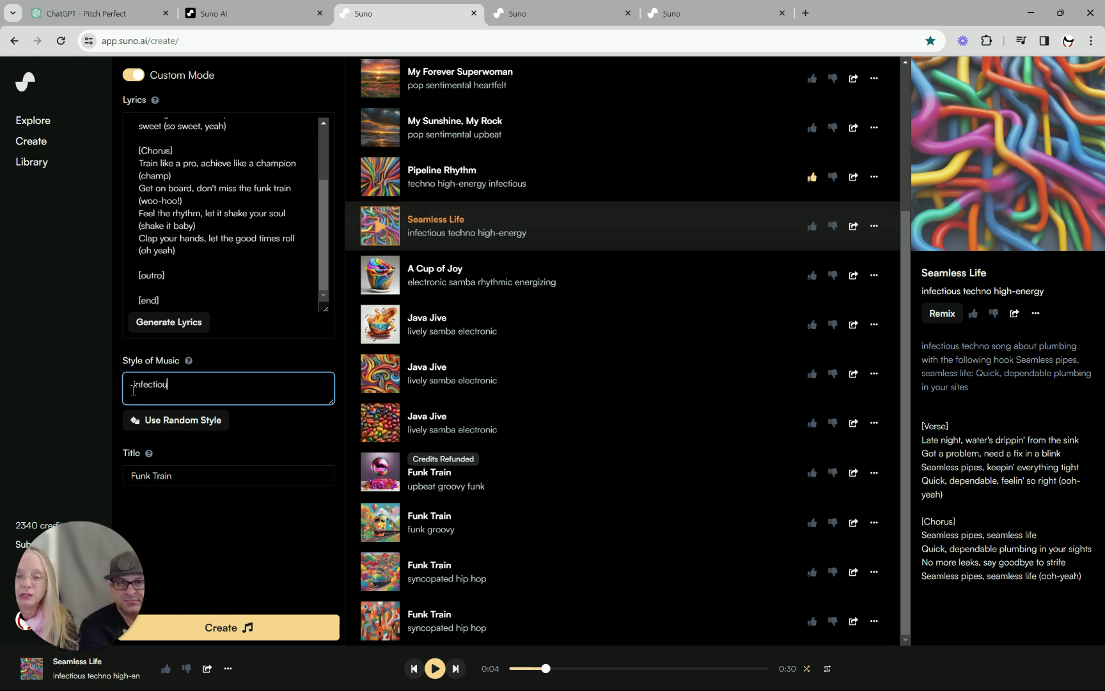
pyautogui.write('s tech')
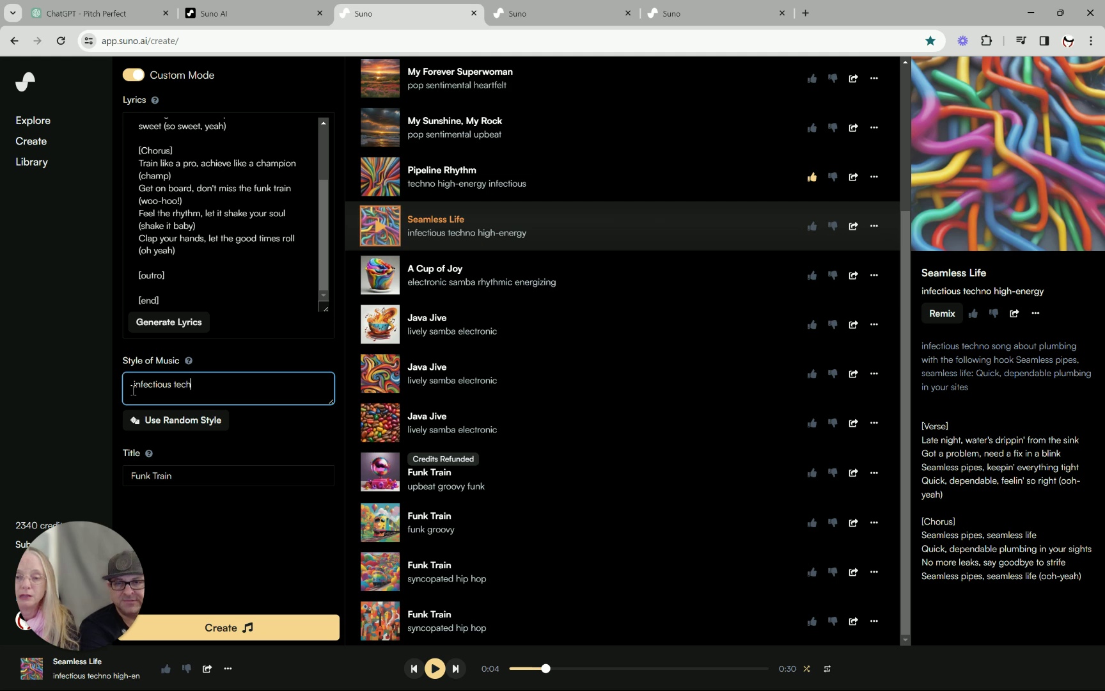
pyautogui.write('no high-engery')
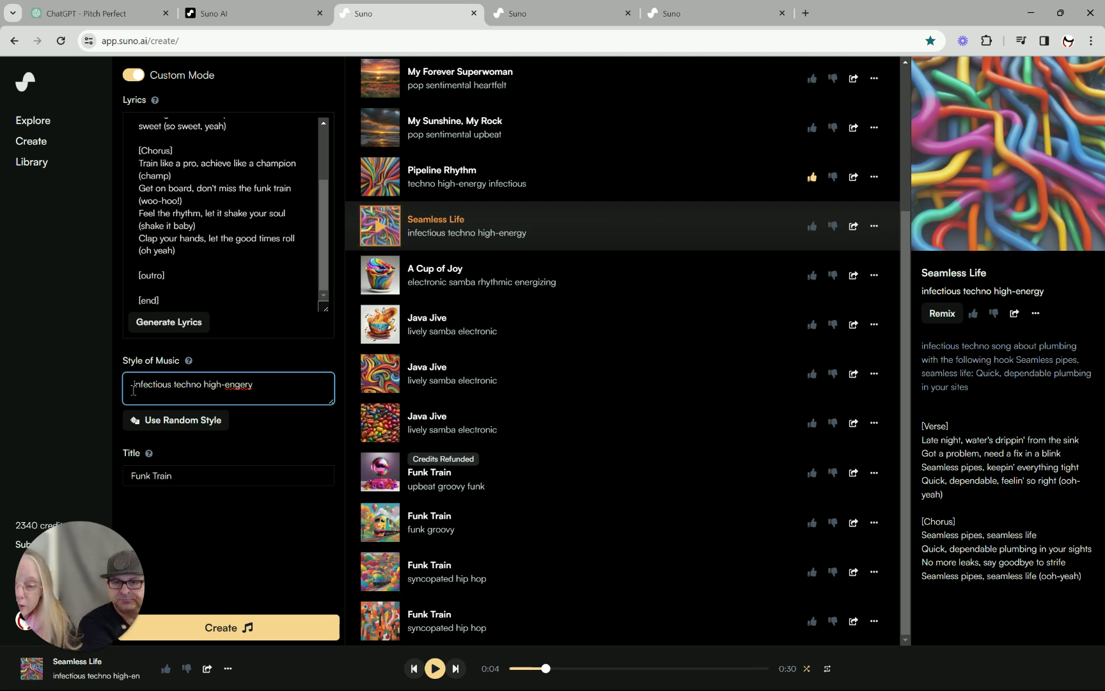
pyautogui.press('Left')
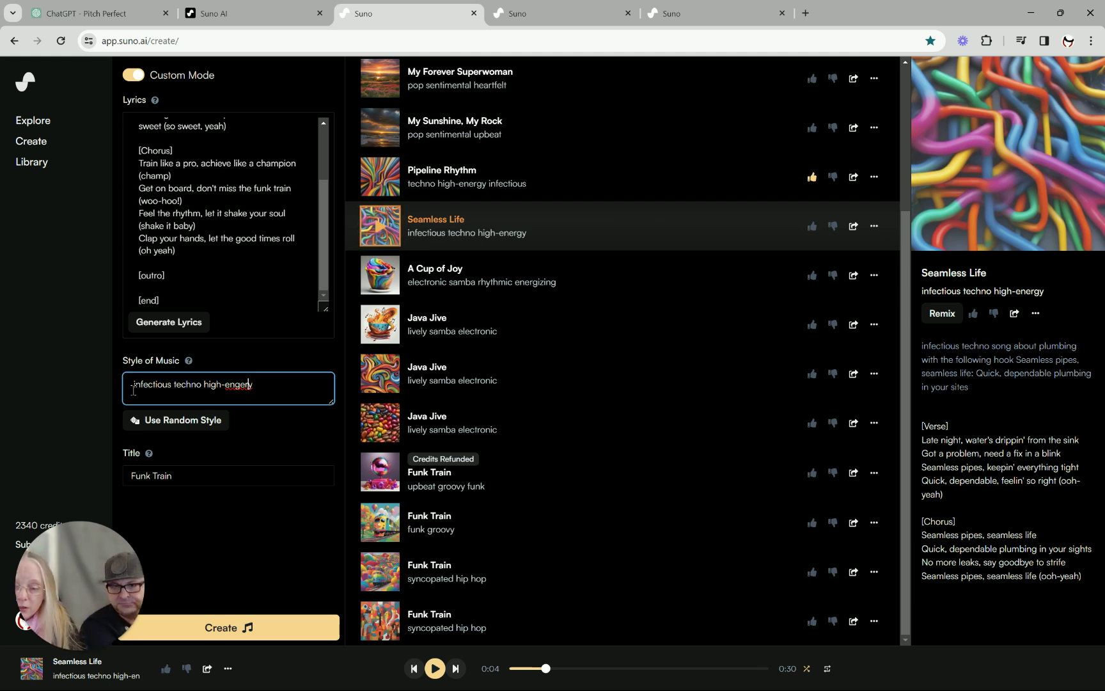
pyautogui.press('Delete')
pyautogui.press('BackSpace')
pyautogui.press('BackSpace')
pyautogui.press('BackSpace')
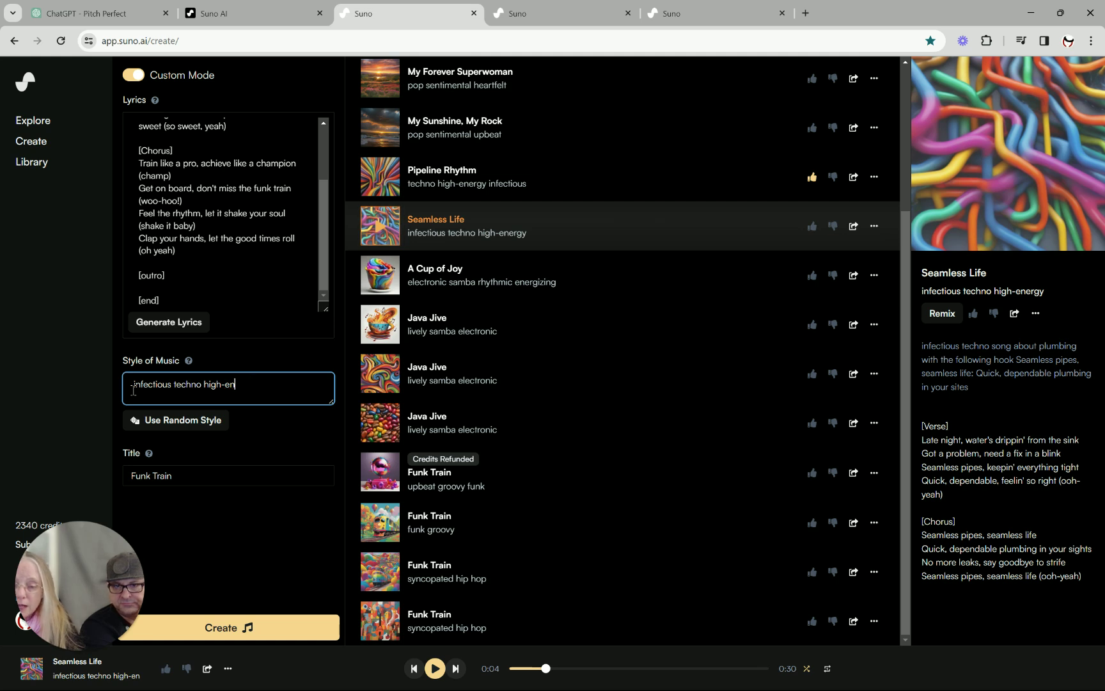
pyautogui.write('ergy')
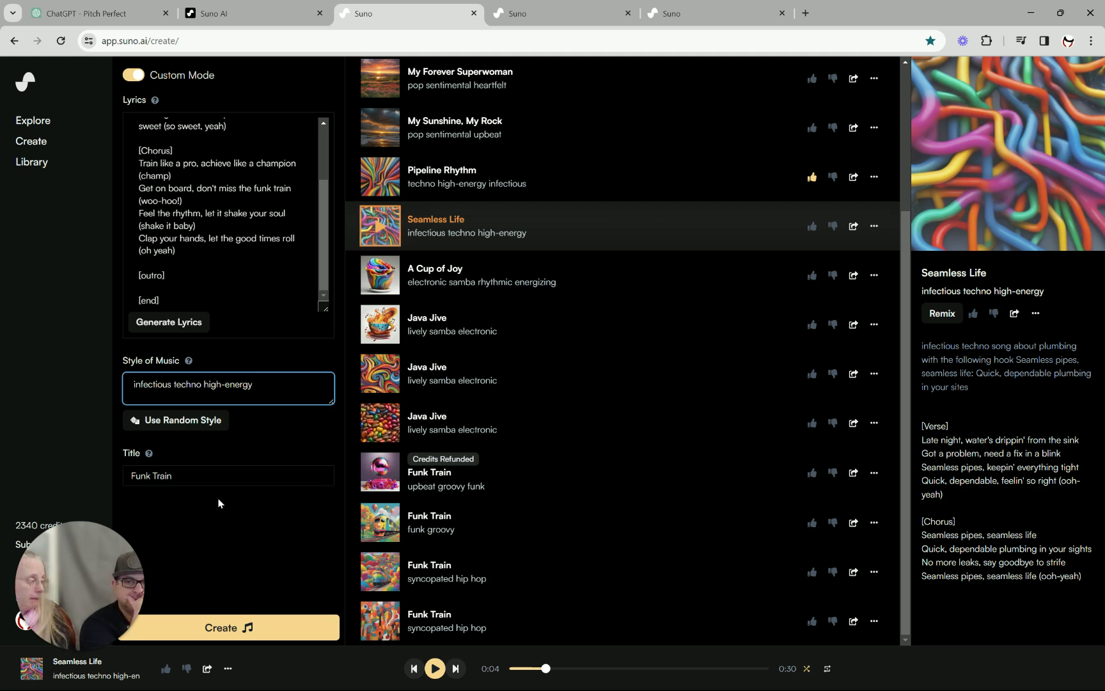
# Change the song title to "Funk Train 2" and generate the techno remix
pyautogui.tripleClick(172, 477)
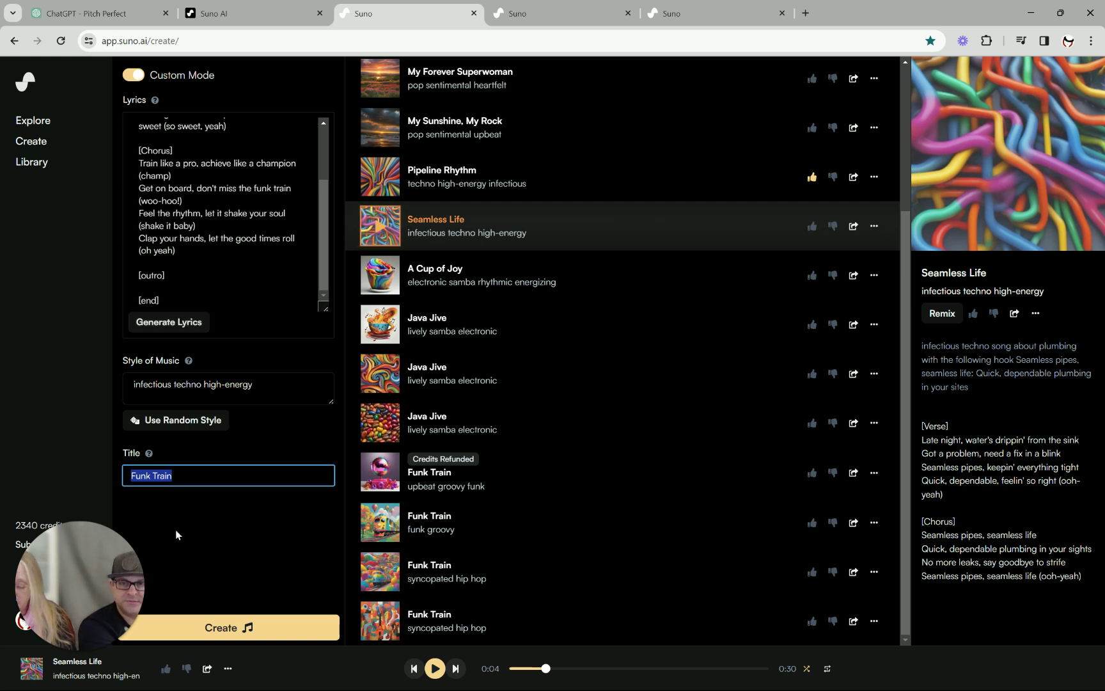
pyautogui.press('End')
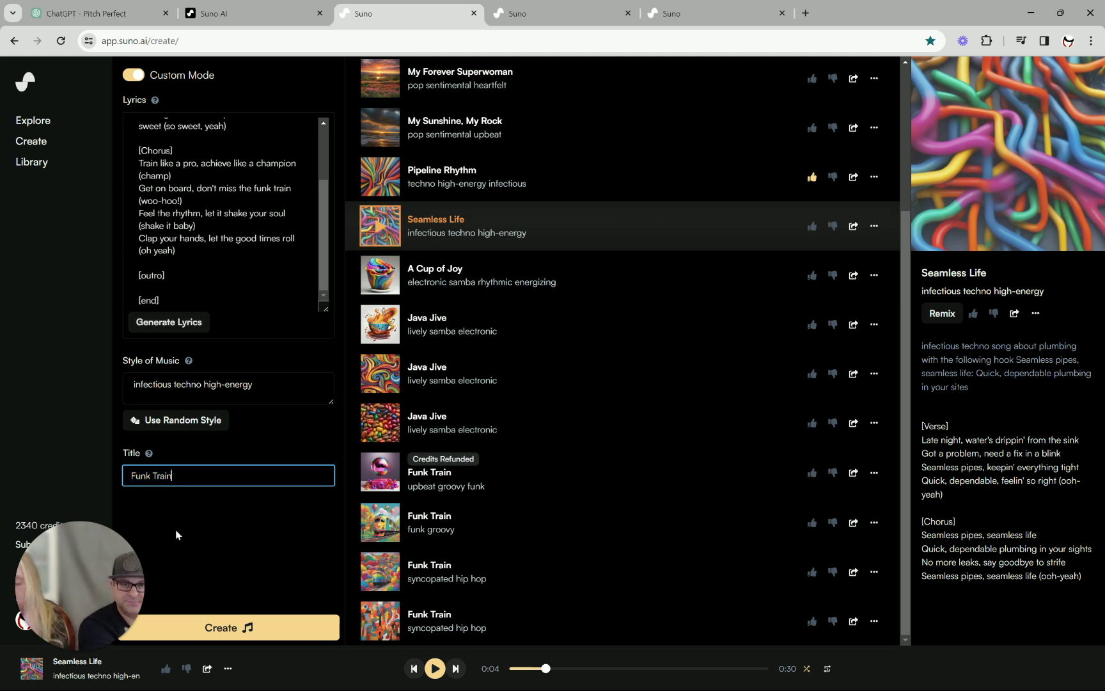
pyautogui.write('2')
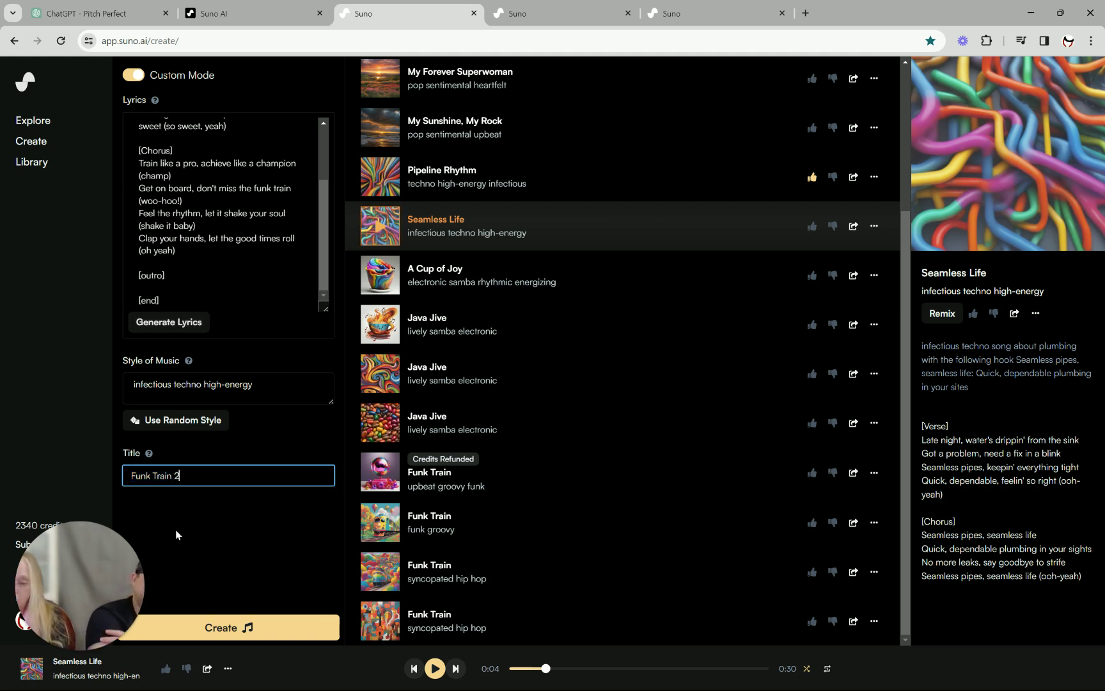
pyautogui.click(265, 619)
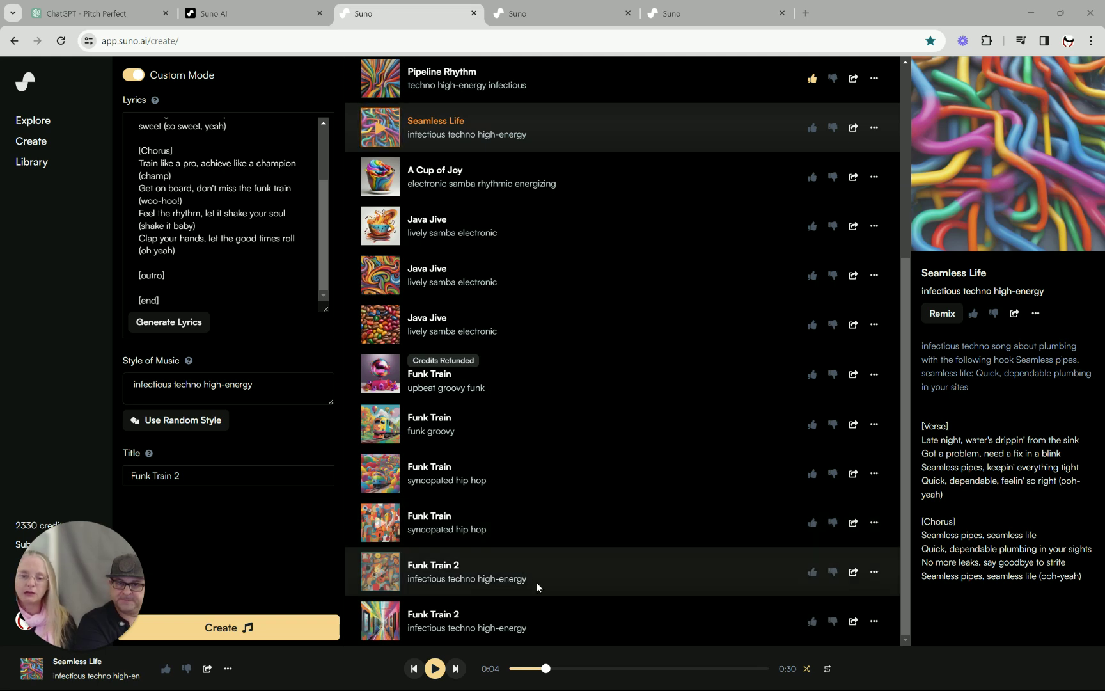
# Play the first new Funk Train 2 version, pause it, and play the second version
pyautogui.click(379, 575)
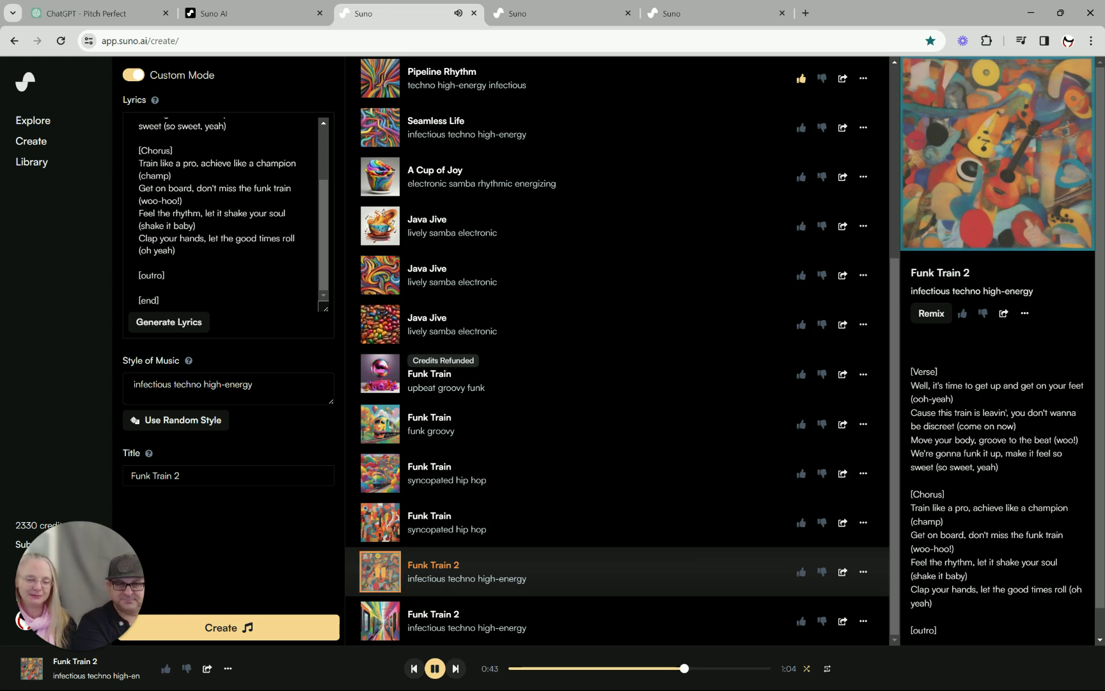
pyautogui.press('space')
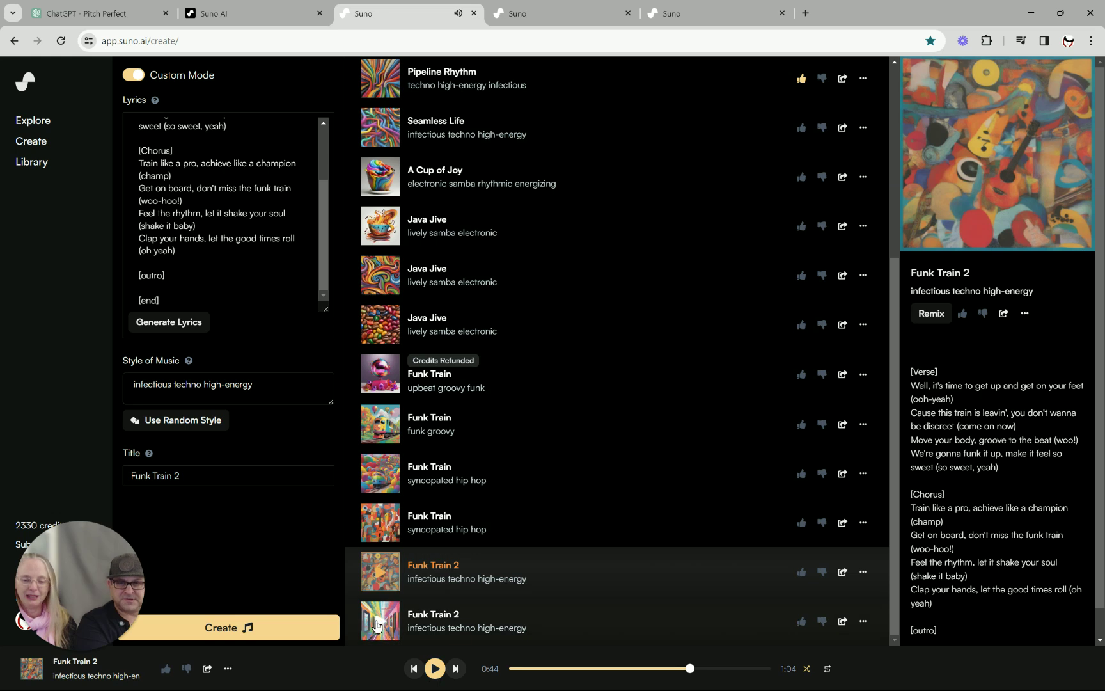
pyautogui.click(377, 625)
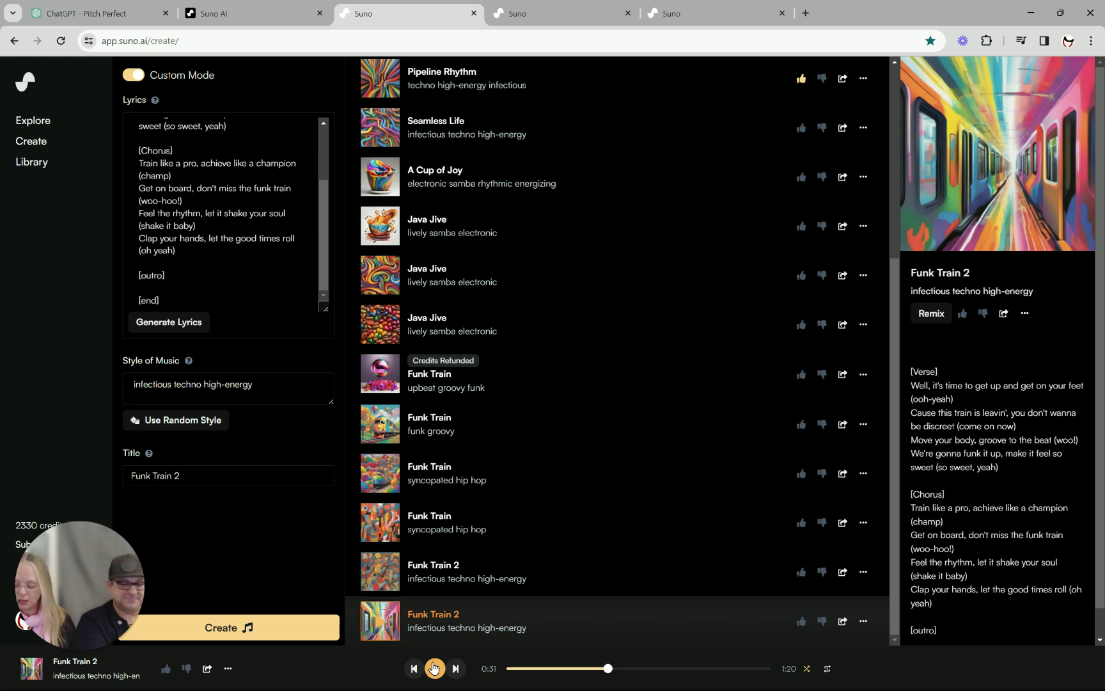
# Raise the system volume to 62
pyautogui.press('XF86AudioRaiseVolume')
pyautogui.press('XF86AudioRaiseVolume')
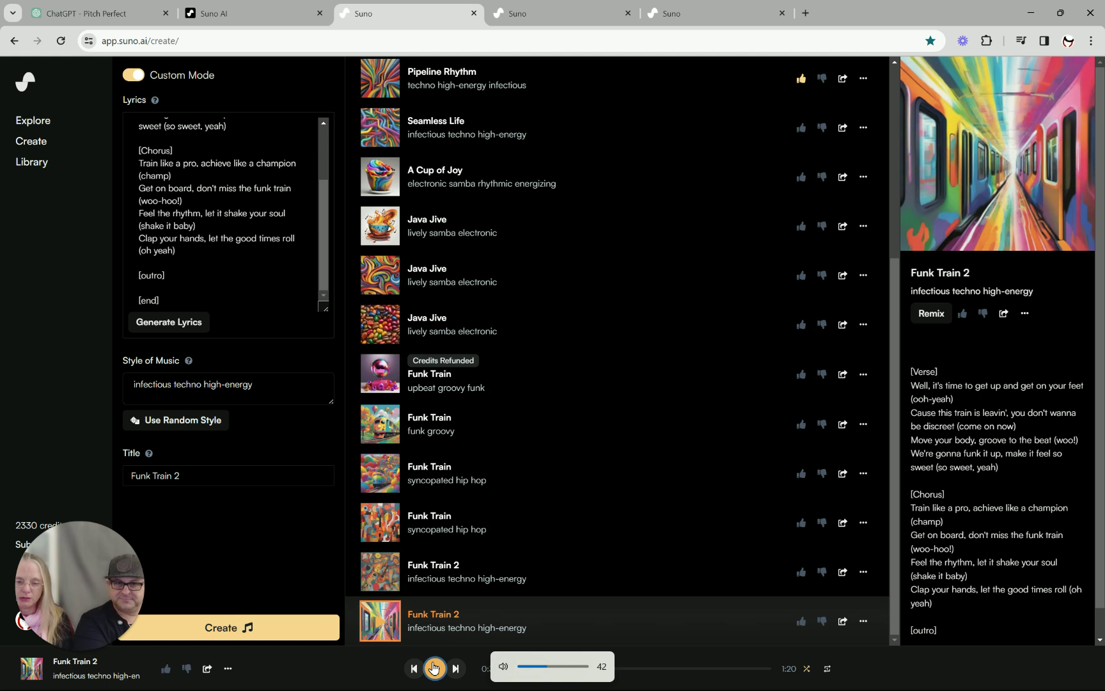
pyautogui.press('XF86AudioRaiseVolume')
pyautogui.press('XF86AudioRaiseVolume')
pyautogui.press('XF86AudioRaiseVolume')
pyautogui.press('XF86AudioRaiseVolume')
pyautogui.press('XF86AudioRaiseVolume')
pyautogui.press('XF86AudioRaiseVolume')
pyautogui.press('XF86AudioRaiseVolume')
pyautogui.press('XF86AudioRaiseVolume')
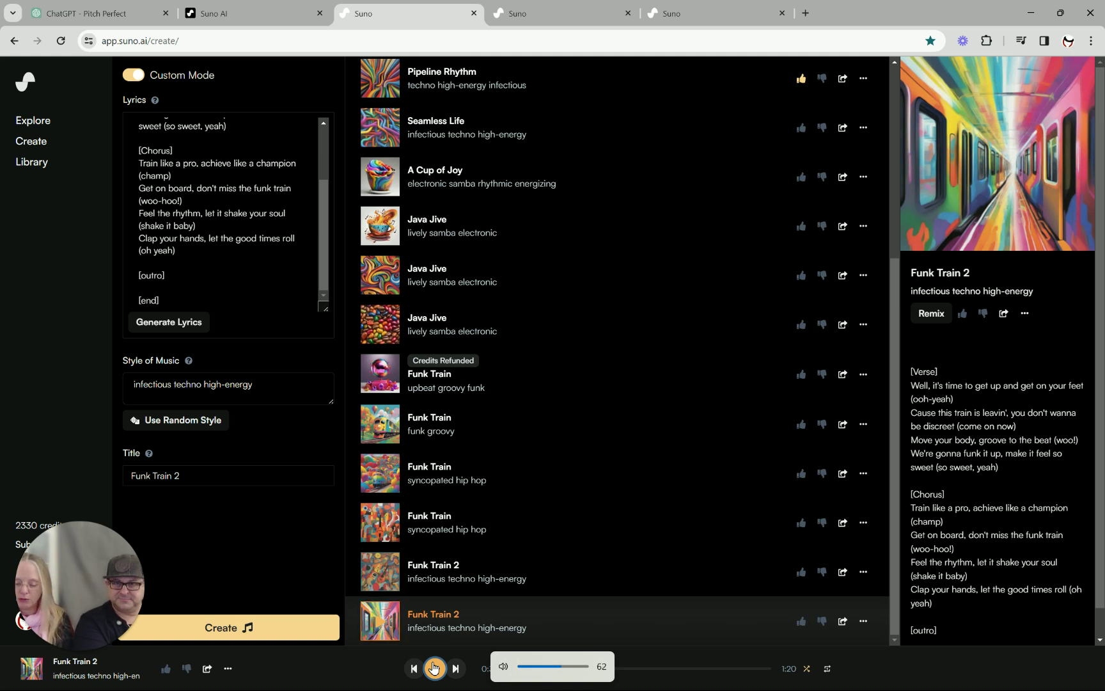
# Lower the system volume to 12
pyautogui.press('XF86AudioLowerVolume')
pyautogui.press('XF86AudioLowerVolume')
pyautogui.press('XF86AudioLowerVolume')
pyautogui.press('XF86AudioLowerVolume')
pyautogui.press('XF86AudioLowerVolume')
pyautogui.press('XF86AudioLowerVolume')
pyautogui.press('XF86AudioLowerVolume')
pyautogui.press('XF86AudioLowerVolume')
pyautogui.press('XF86AudioLowerVolume')
pyautogui.press('XF86AudioLowerVolume')
pyautogui.press('XF86AudioLowerVolume')
pyautogui.press('XF86AudioLowerVolume')
pyautogui.press('XF86AudioLowerVolume')
pyautogui.press('XF86AudioLowerVolume')
pyautogui.press('XF86AudioLowerVolume')
pyautogui.press('XF86AudioLowerVolume')
pyautogui.press('XF86AudioLowerVolume')
pyautogui.press('XF86AudioLowerVolume')
pyautogui.press('XF86AudioLowerVolume')
pyautogui.press('XF86AudioLowerVolume')
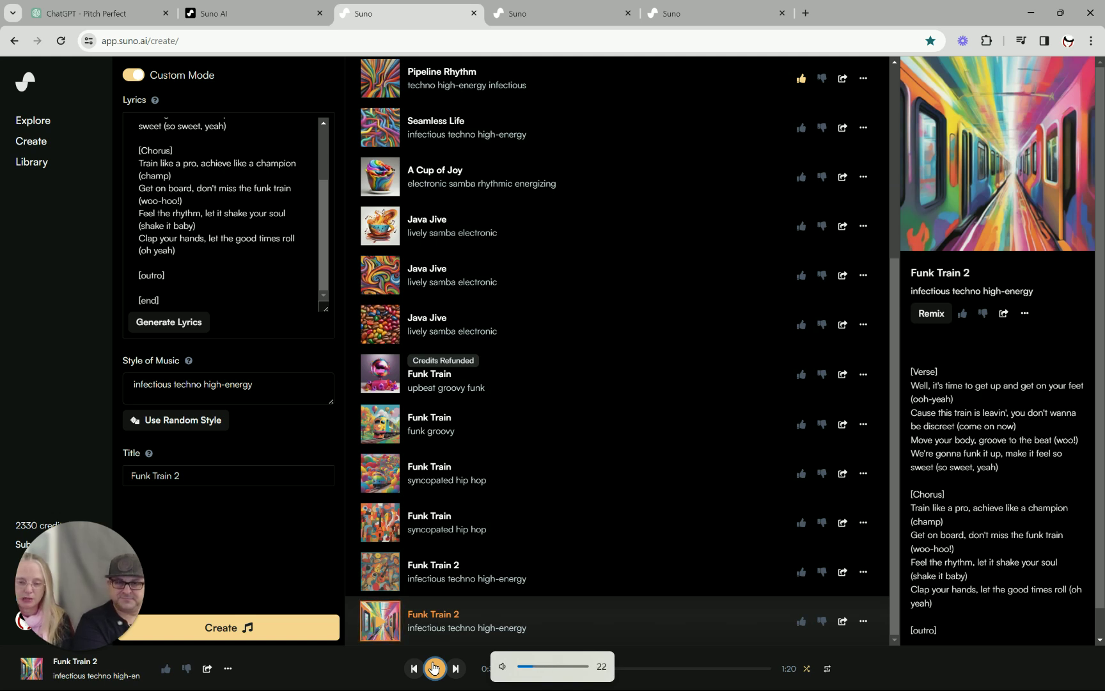
pyautogui.press('XF86AudioRaiseVolume')
pyautogui.press('XF86AudioRaiseVolume')
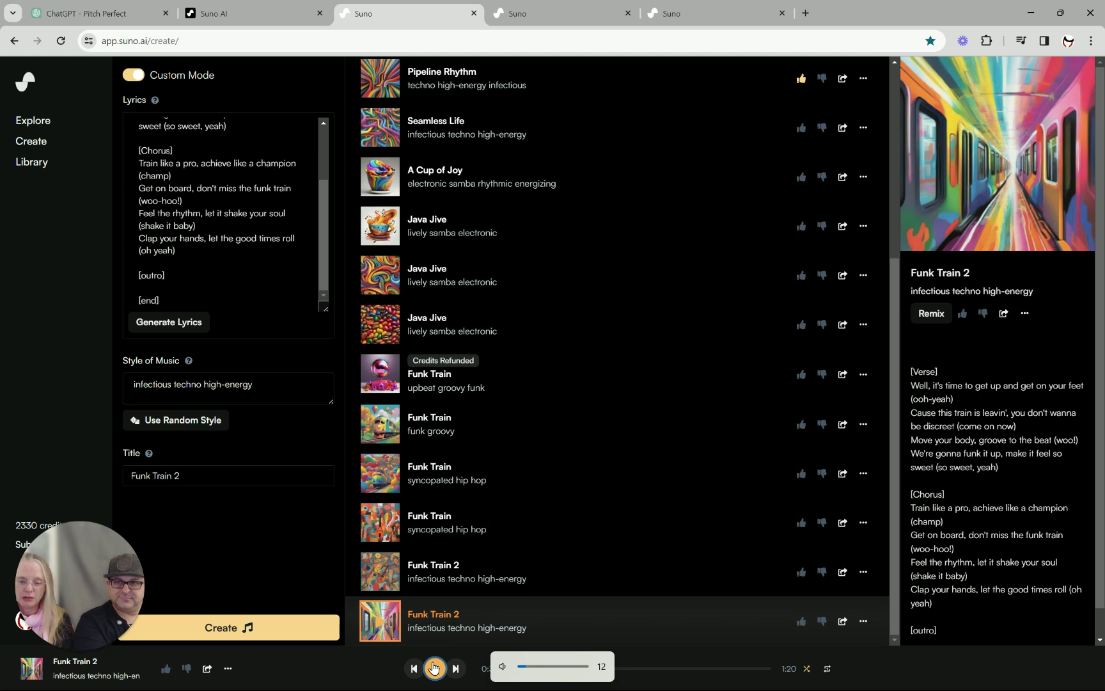
# Resume the second Funk Train 2 version, raise the volume slightly, and pause the song
pyautogui.click(434, 669)
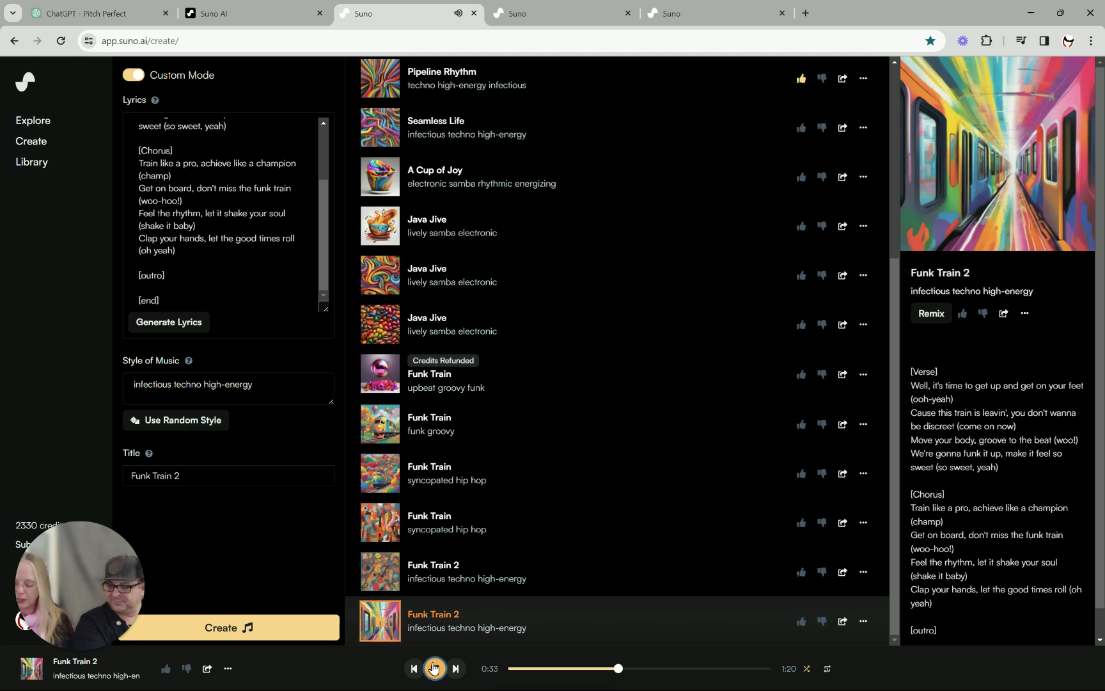
pyautogui.press('XF86AudioRaiseVolume')
pyautogui.press('XF86AudioRaiseVolume')
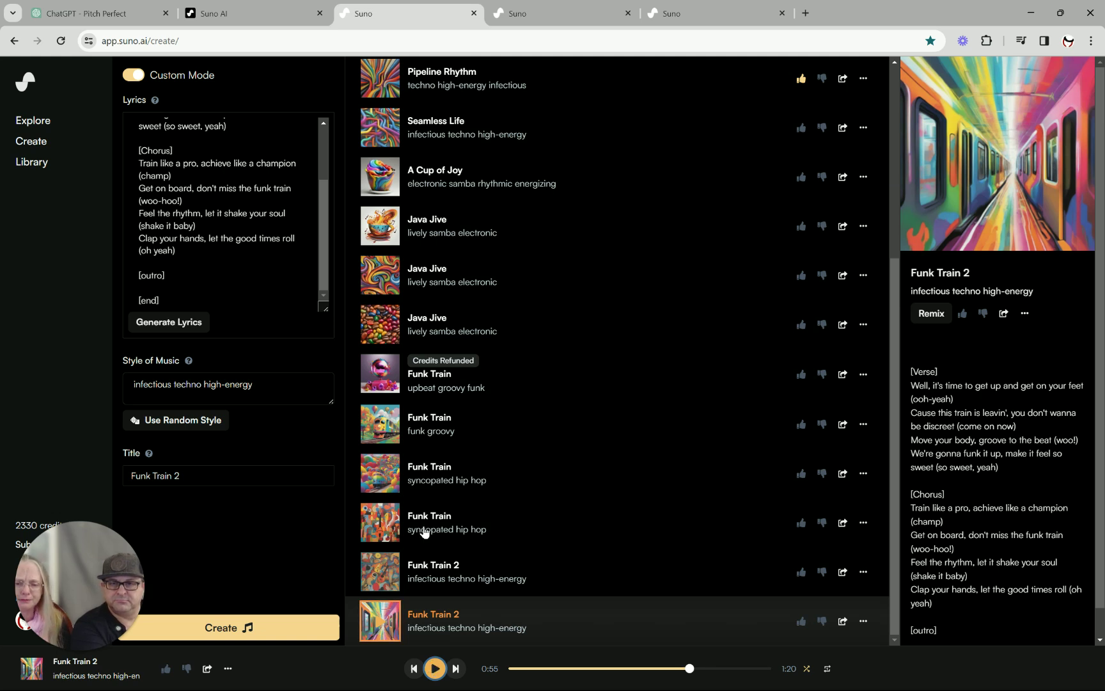
pyautogui.scroll(5, 428, 461)
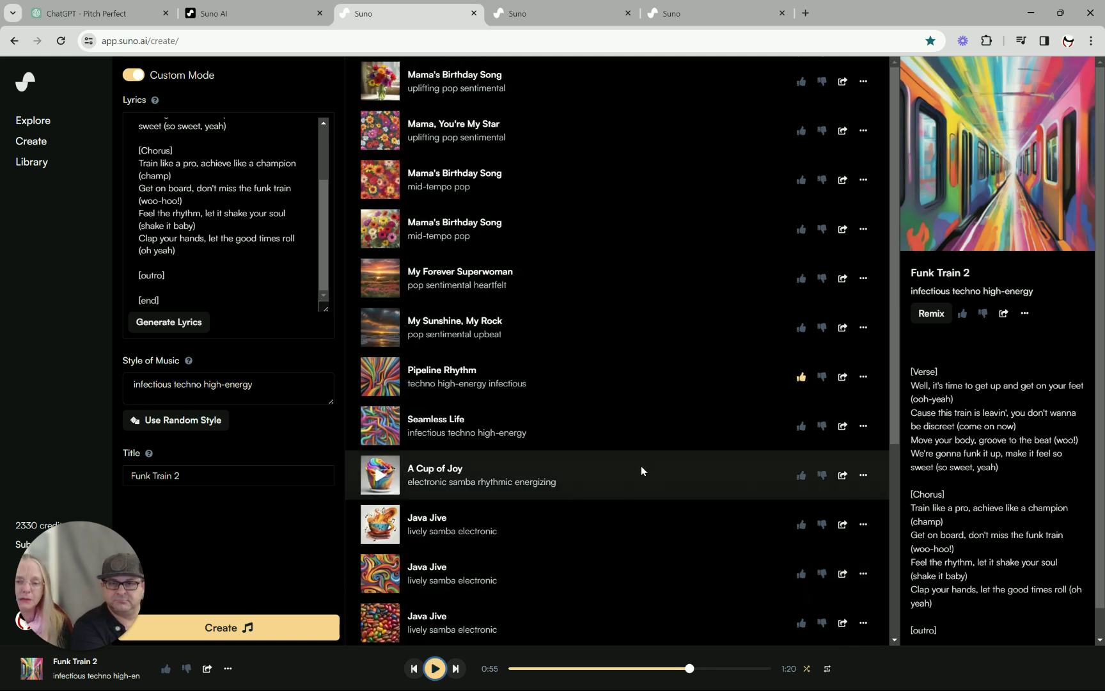